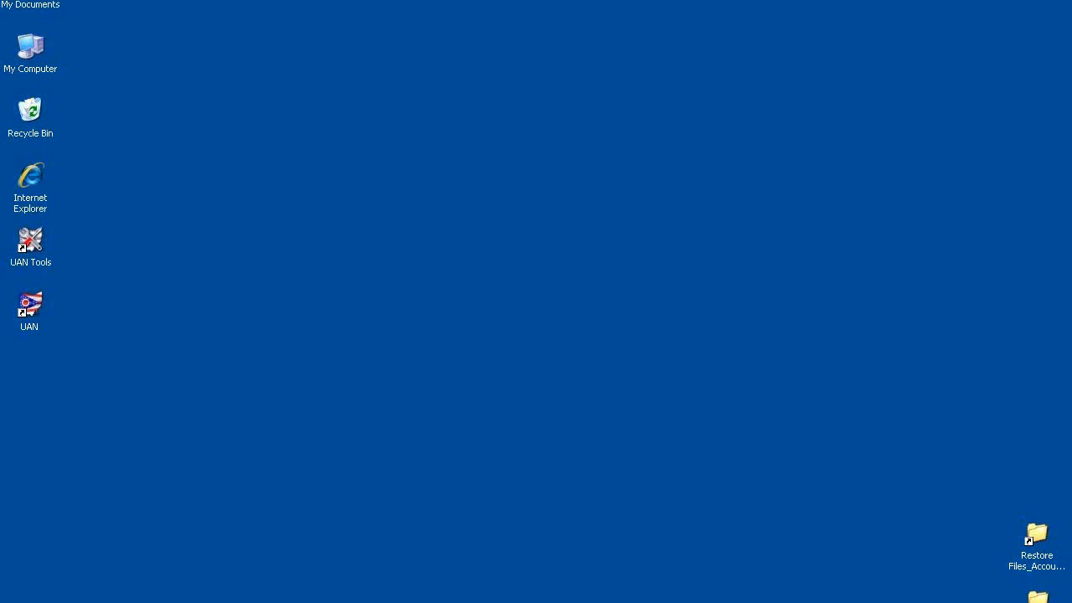
Launch Uniform Accounting Network from the desktop and log in with the user name and password
double_click(36, 312)
text(Brutus)
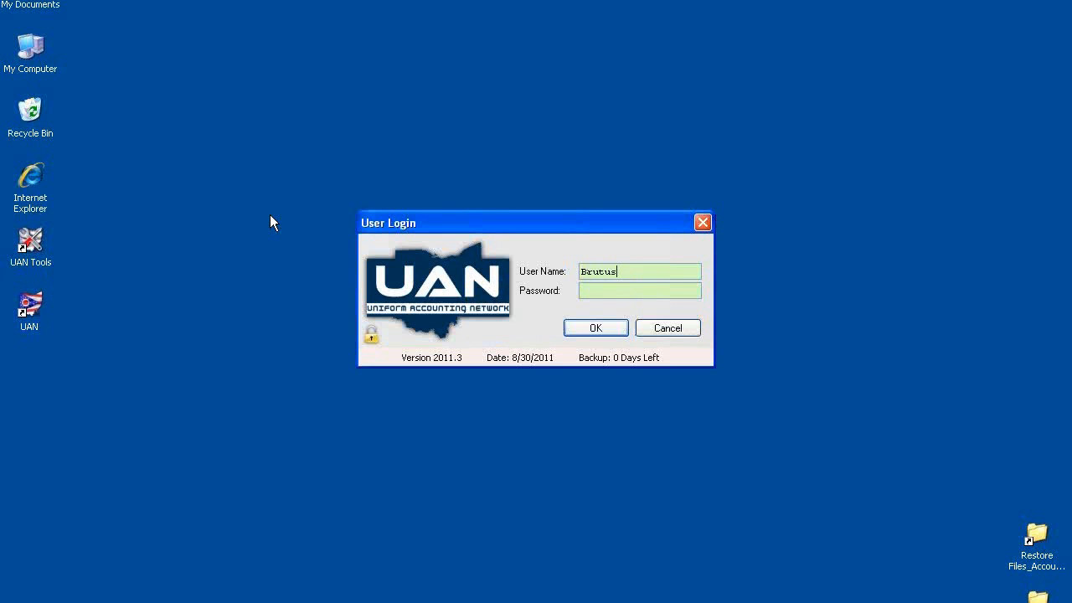
text(*****)
key(BackSpace)
key(BackSpace)
key(BackSpace)
key(BackSpace)
key(BackSpace)
key(Caps_Lock)
key(Caps_Lock)
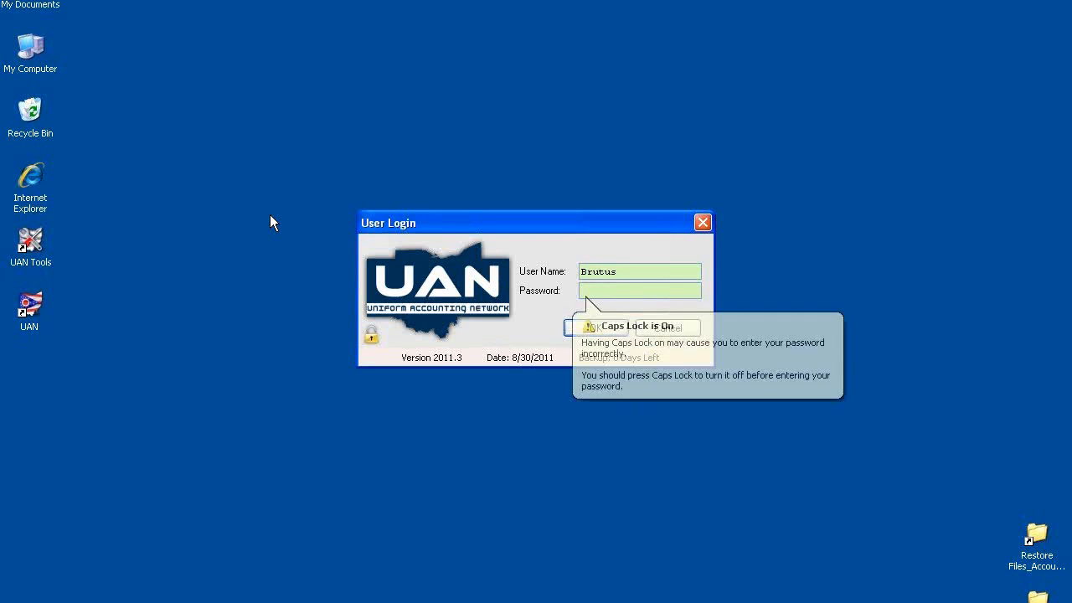
text(******)
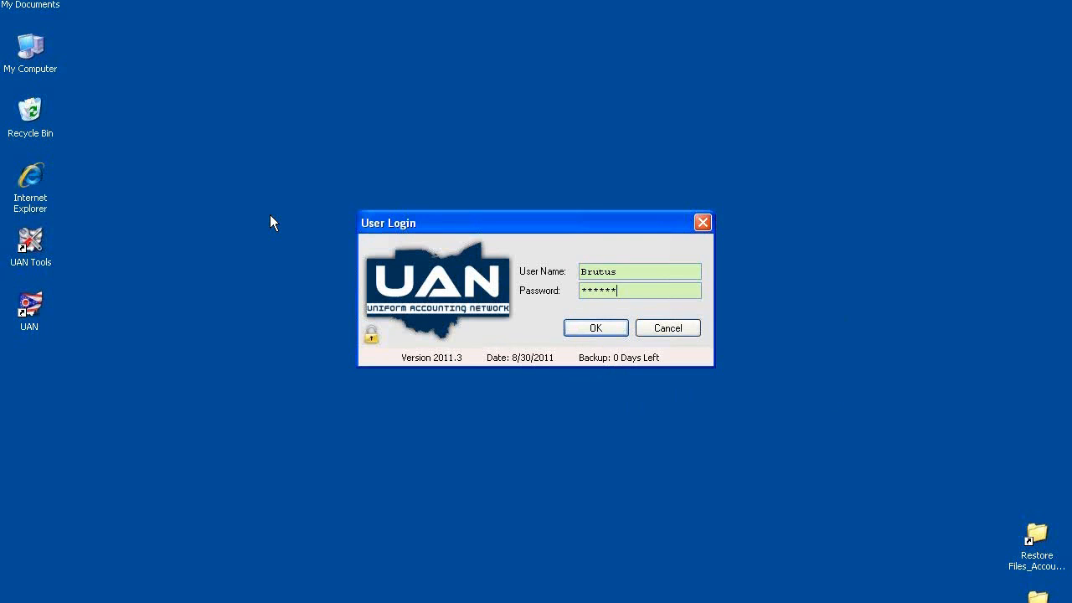
text(******)
key(Return)
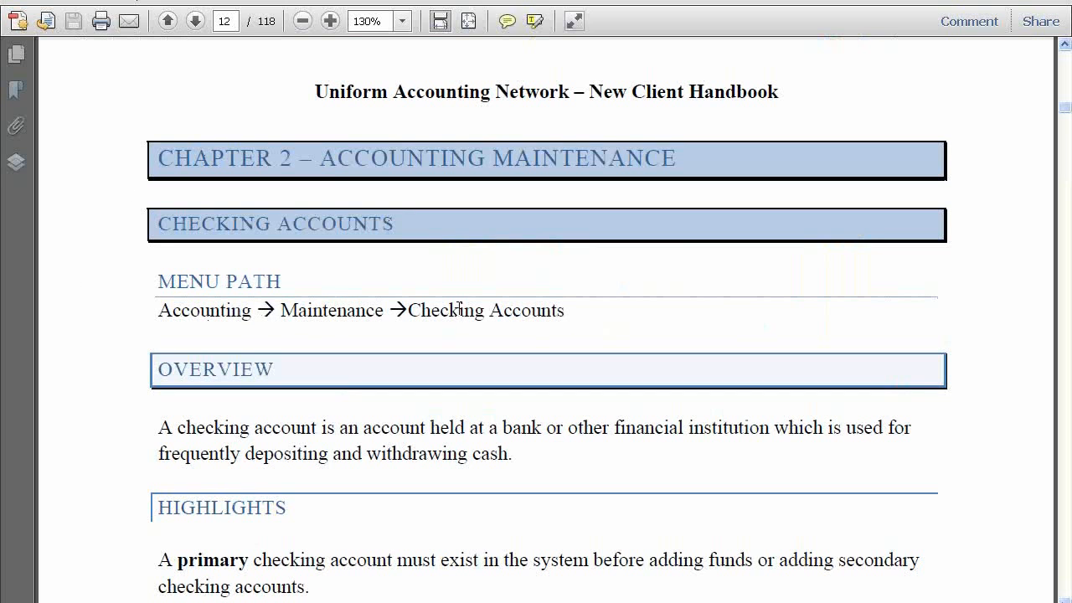
Switch from the handbook to Uniform Accounting Network and open the Checking Accounts maintenance screen under Accounting
key(alt+Tab)
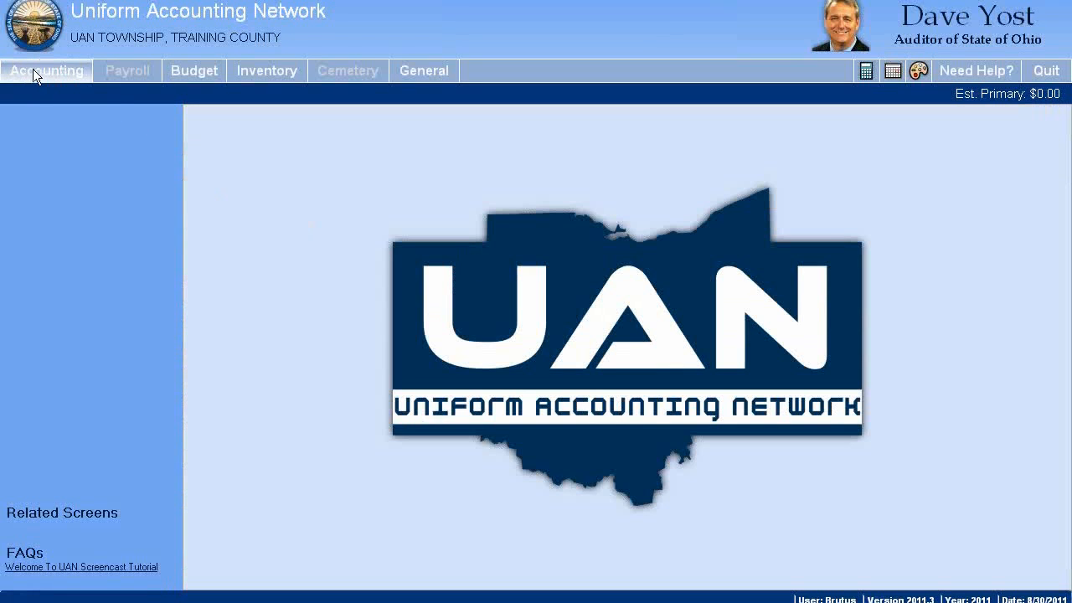
click(50, 73)
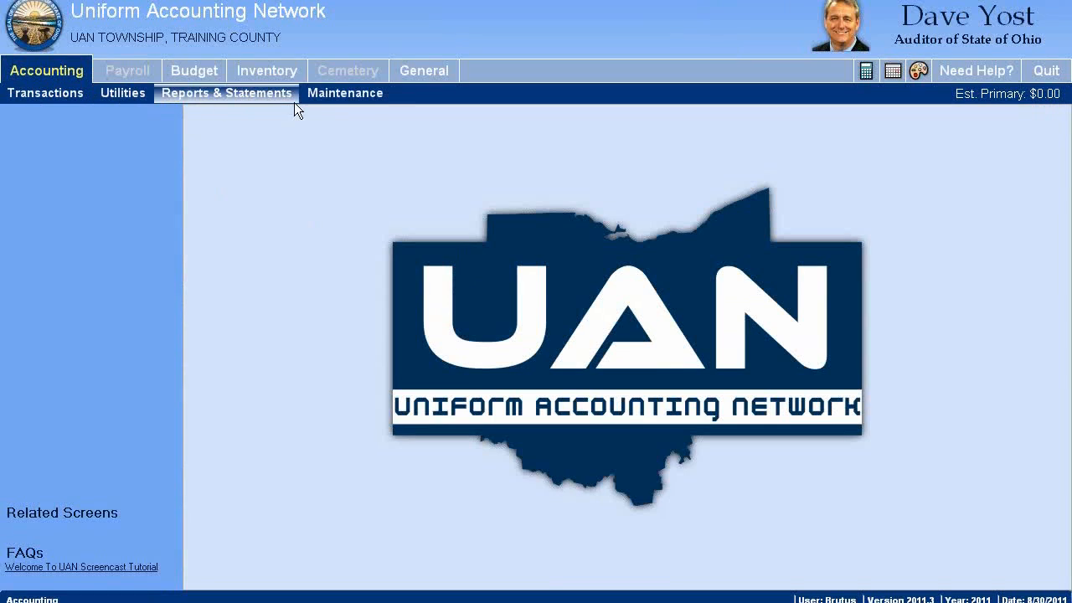
click(359, 95)
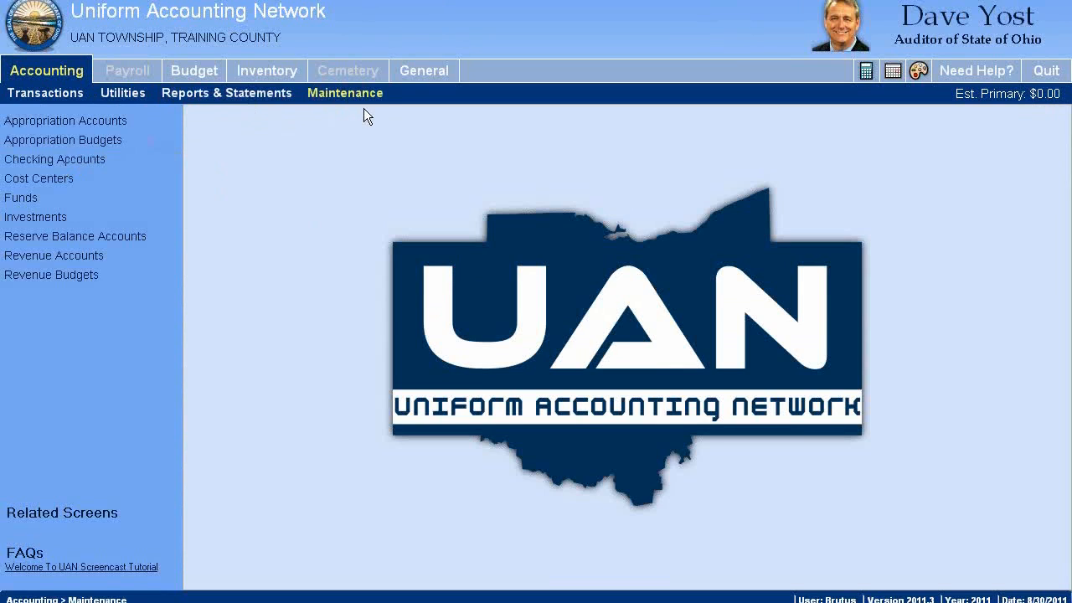
click(29, 164)
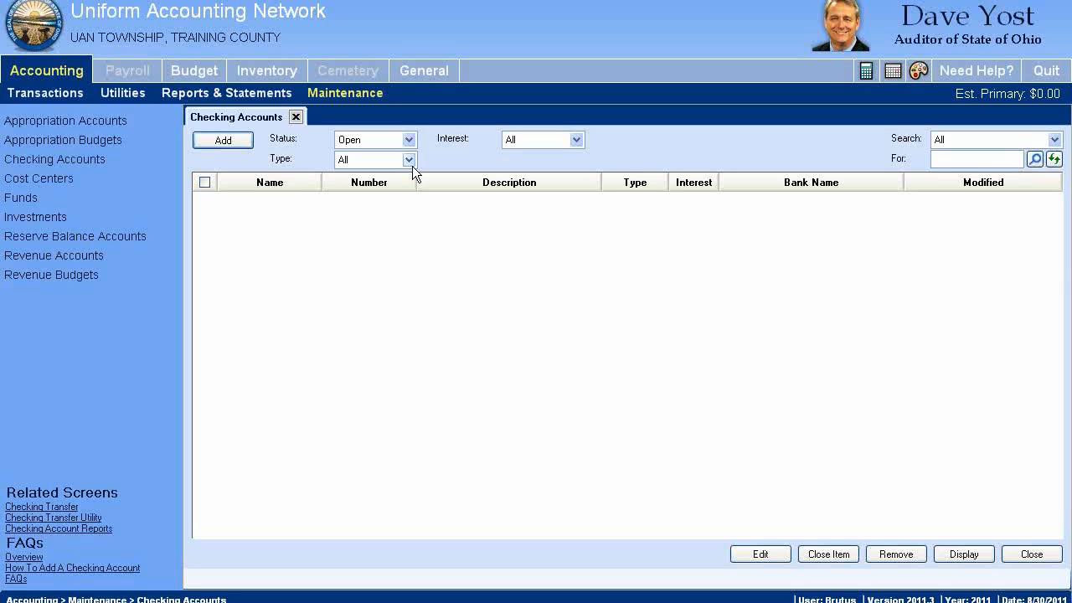
Start adding the primary checking account, entering its account number and the description "Primary Checking Account"
click(223, 141)
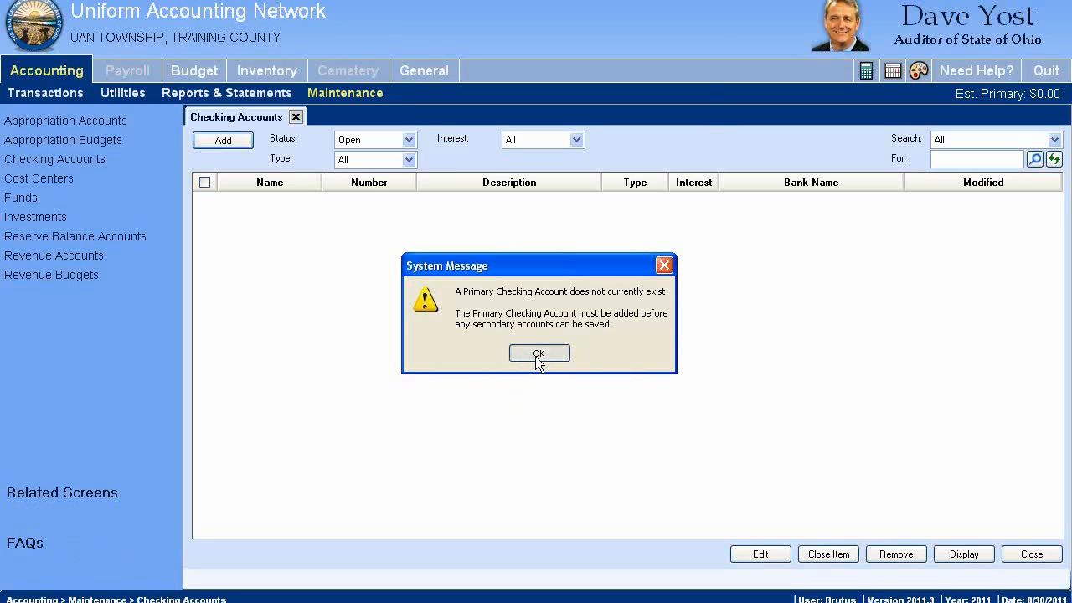
click(537, 354)
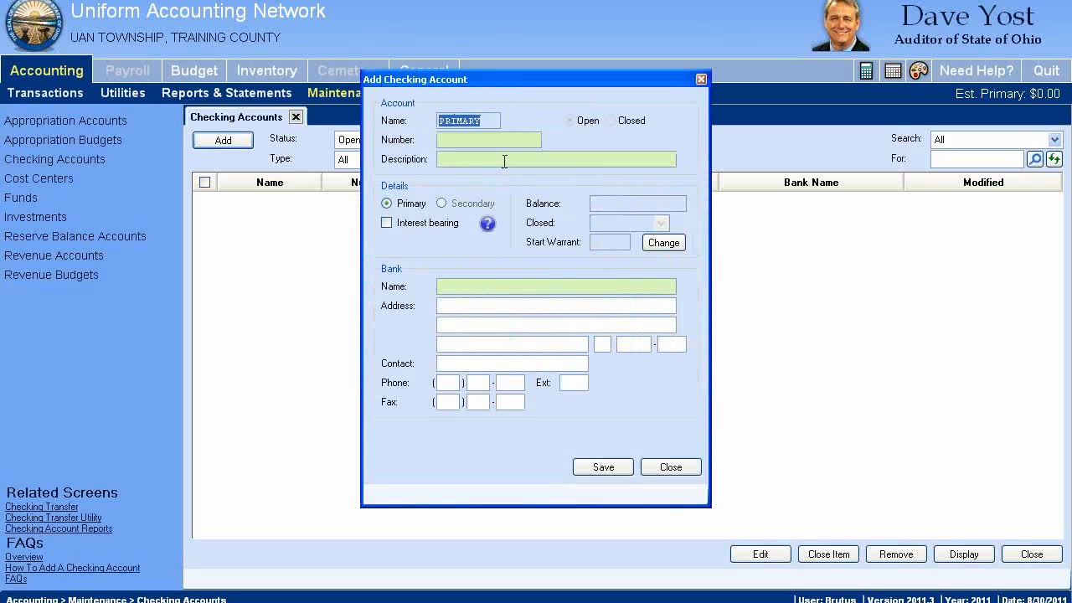
click(481, 120)
double_click(485, 120)
click(457, 139)
text(123)
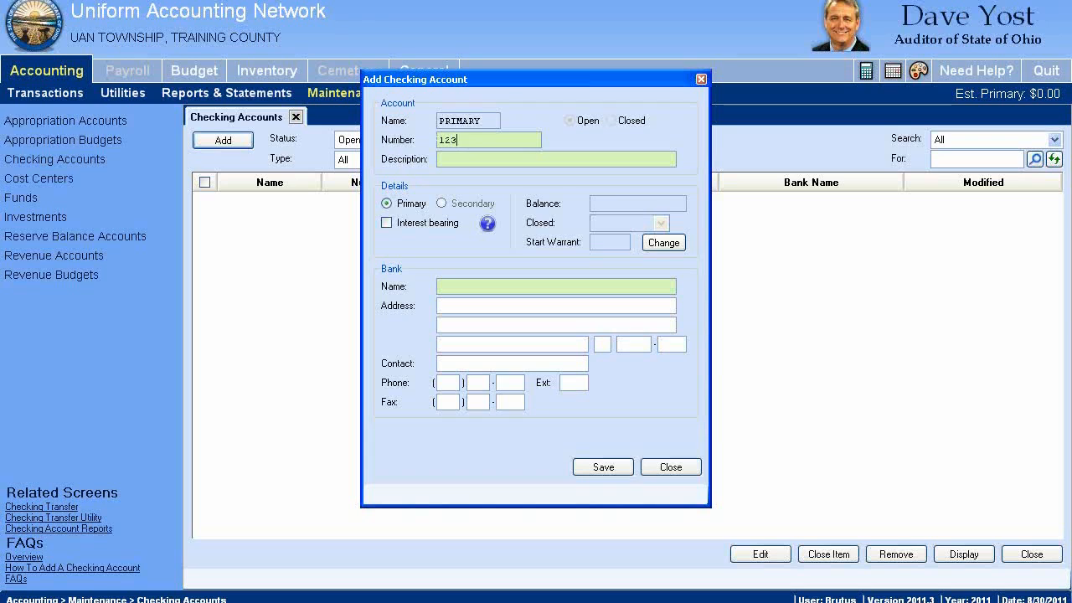
text(4567)
click(451, 159)
text(Primary, C)
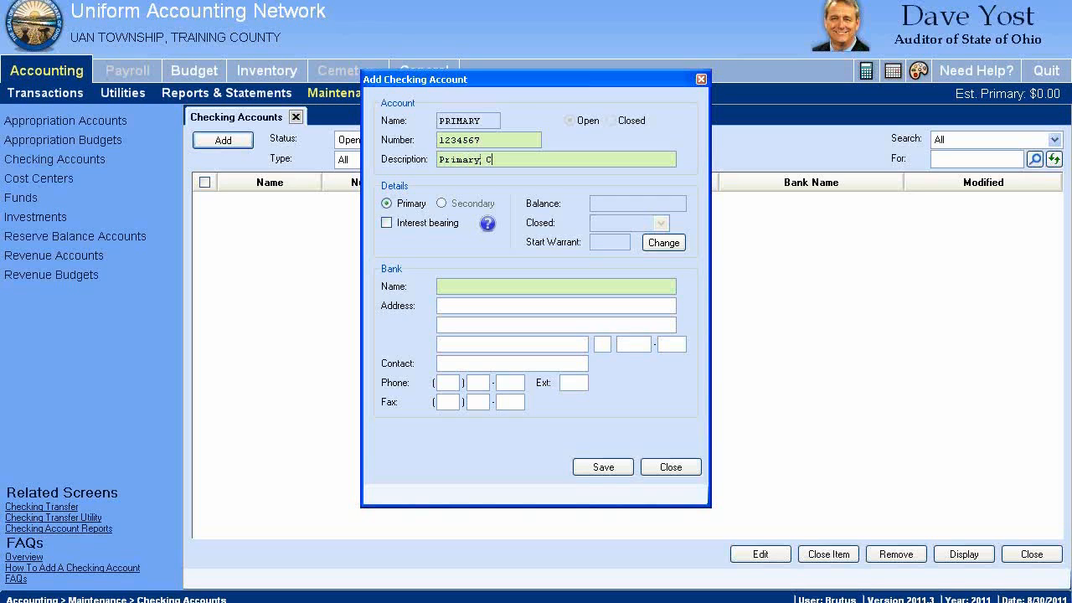
text(hecking Acco)
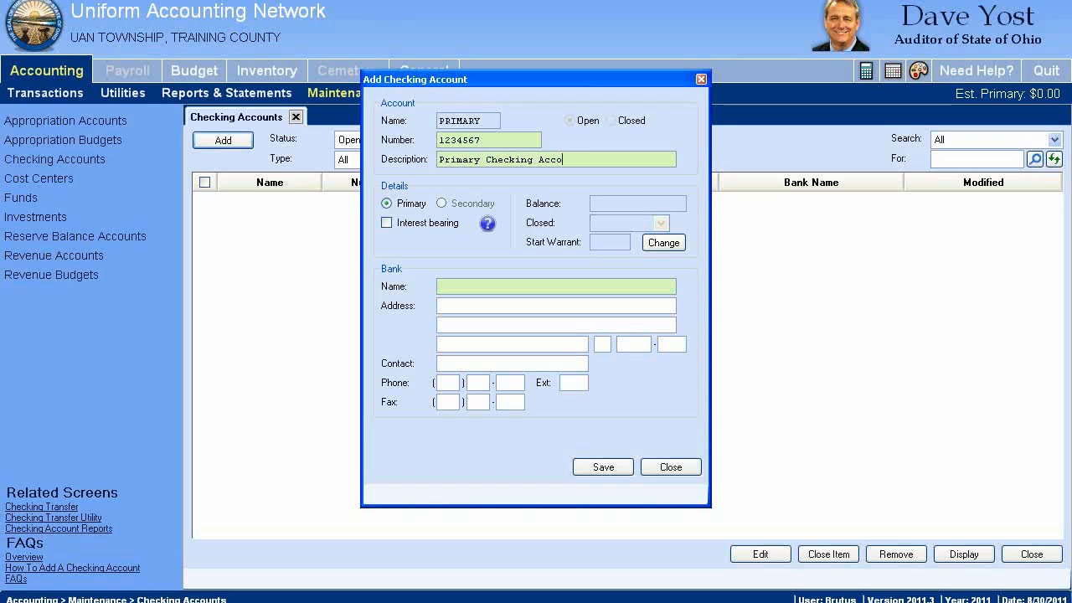
text(unt)
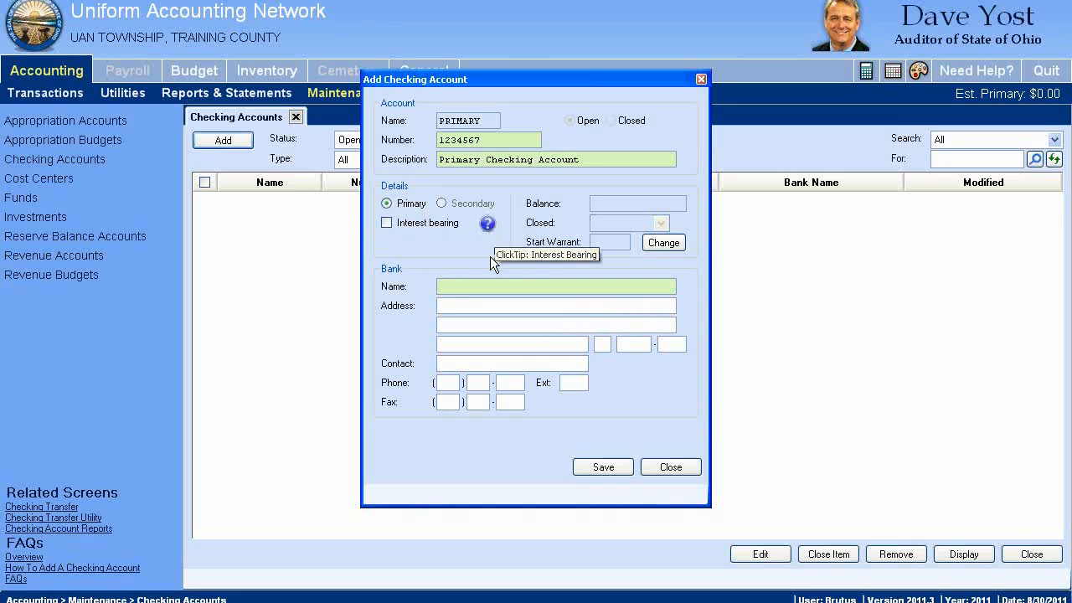
Consult the interest-bearing tip, mark the account as interest bearing and enter "Local Bank" as the bank name
click(488, 226)
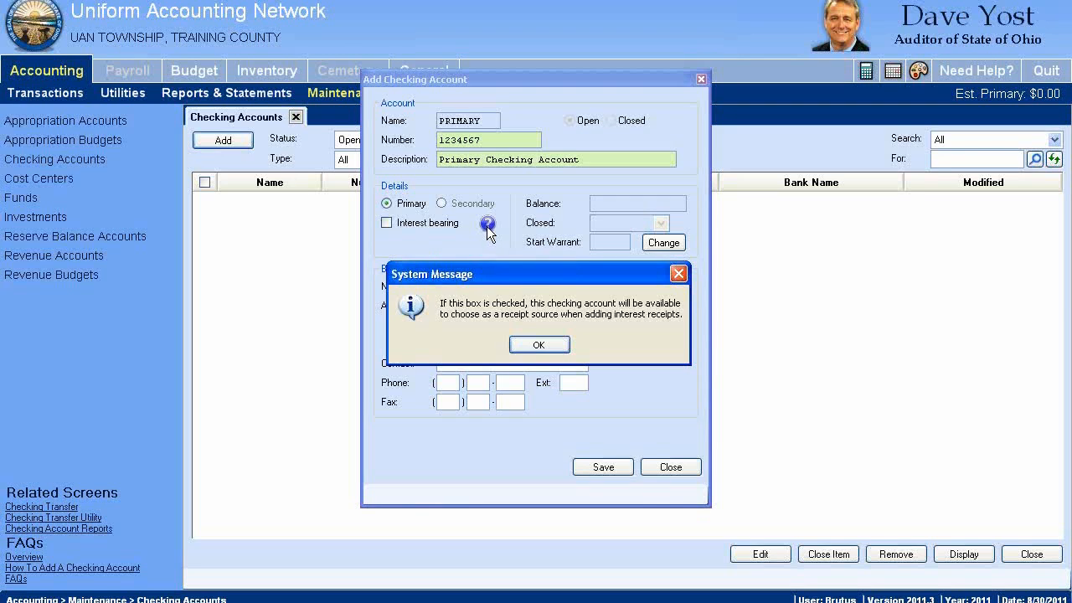
click(544, 346)
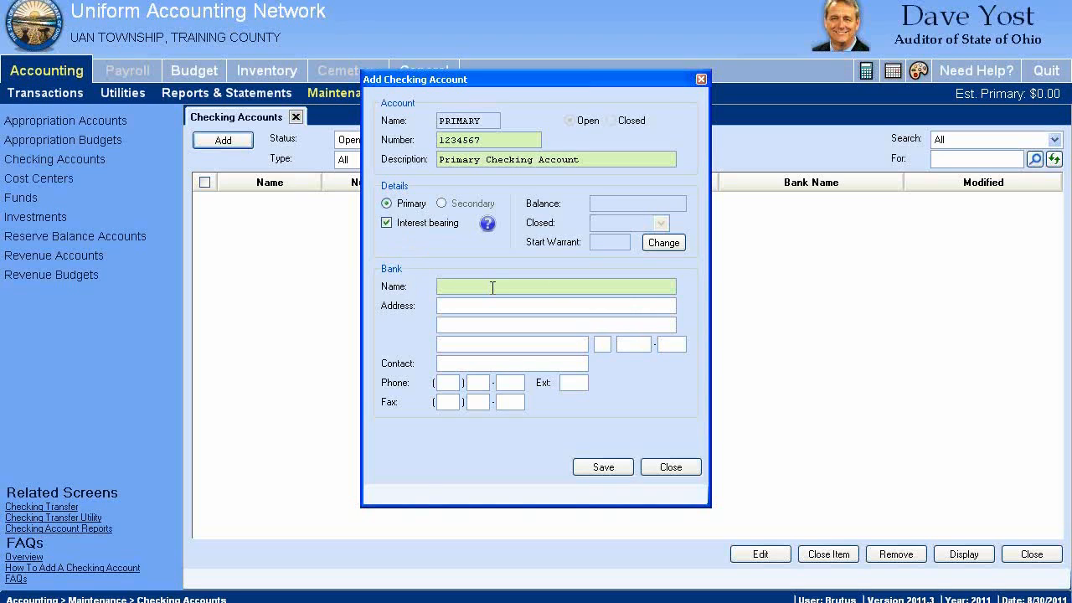
text(Local Bank)
click(510, 310)
click(1064, 142)
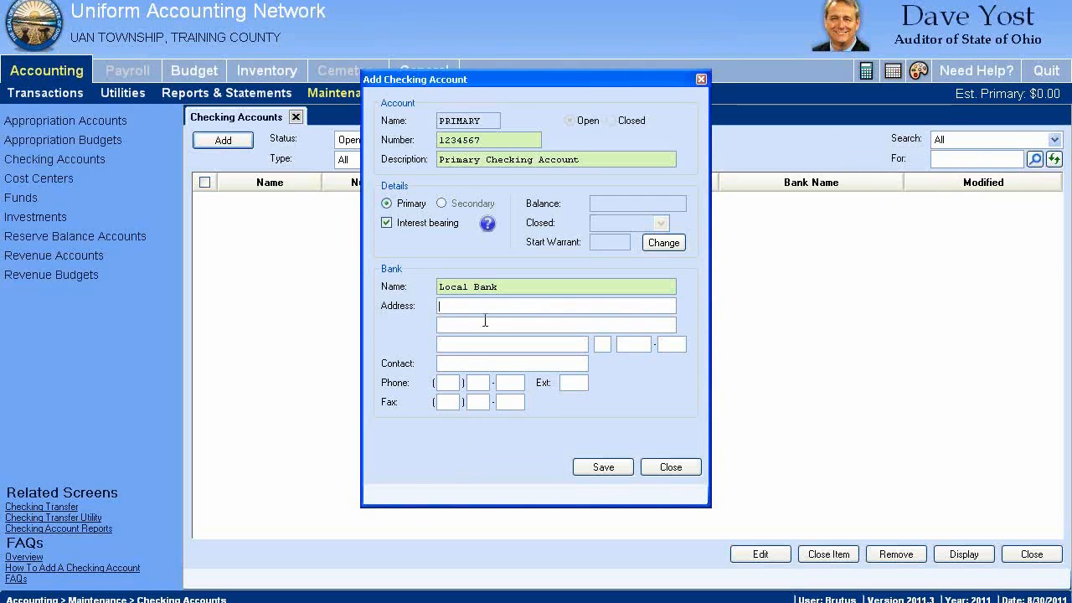
click(528, 288)
click(510, 142)
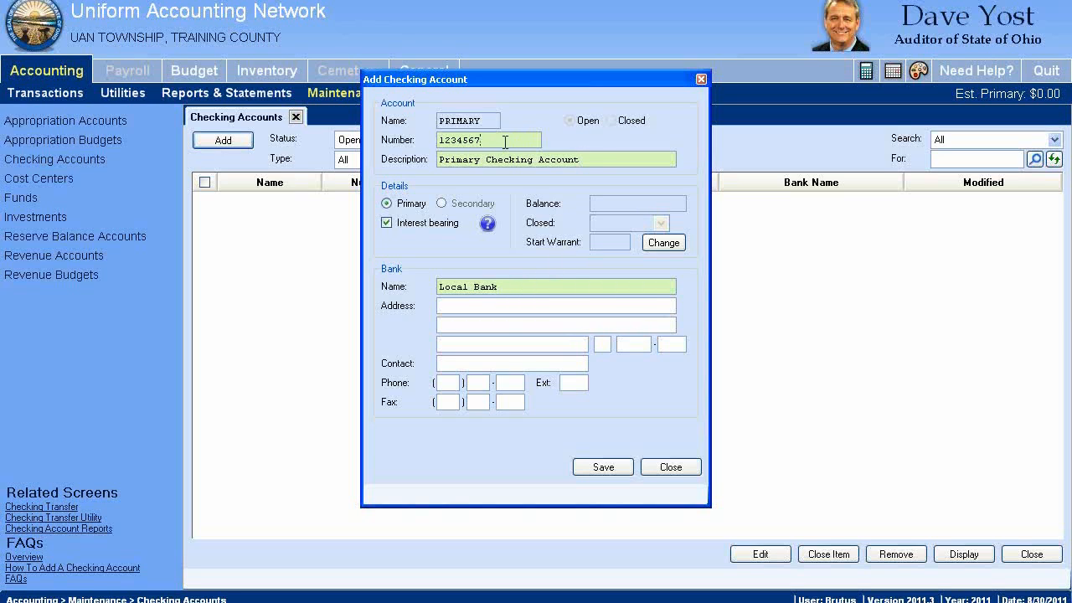
drag(545, 77, 551, 29)
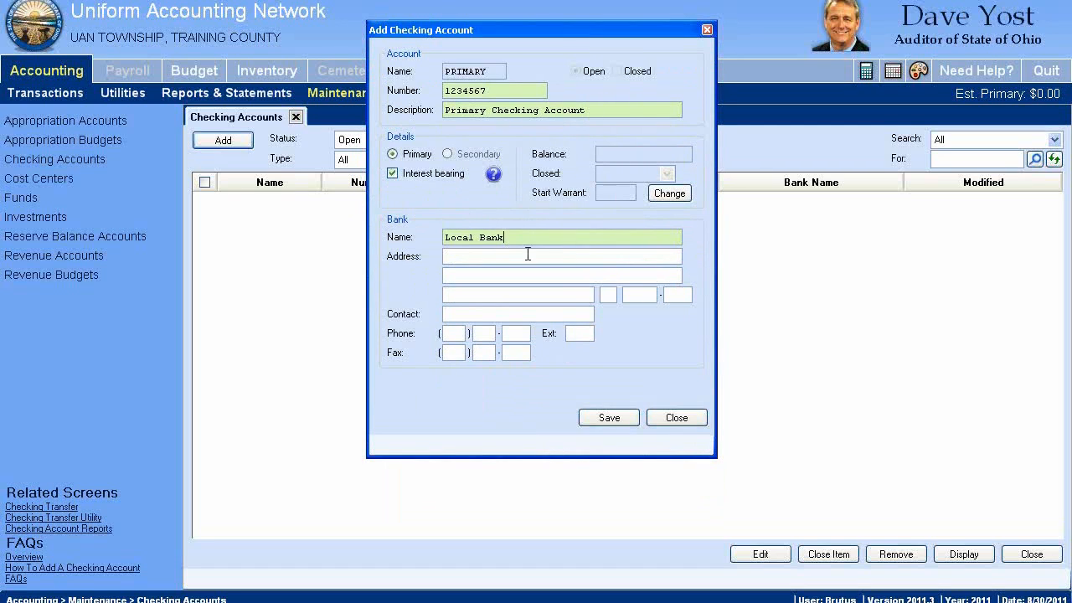
Clear the bank name and try to save the checking account without it
drag(521, 237, 402, 230)
key(BackSpace)
click(490, 257)
click(611, 417)
mouse_move(688, 240)
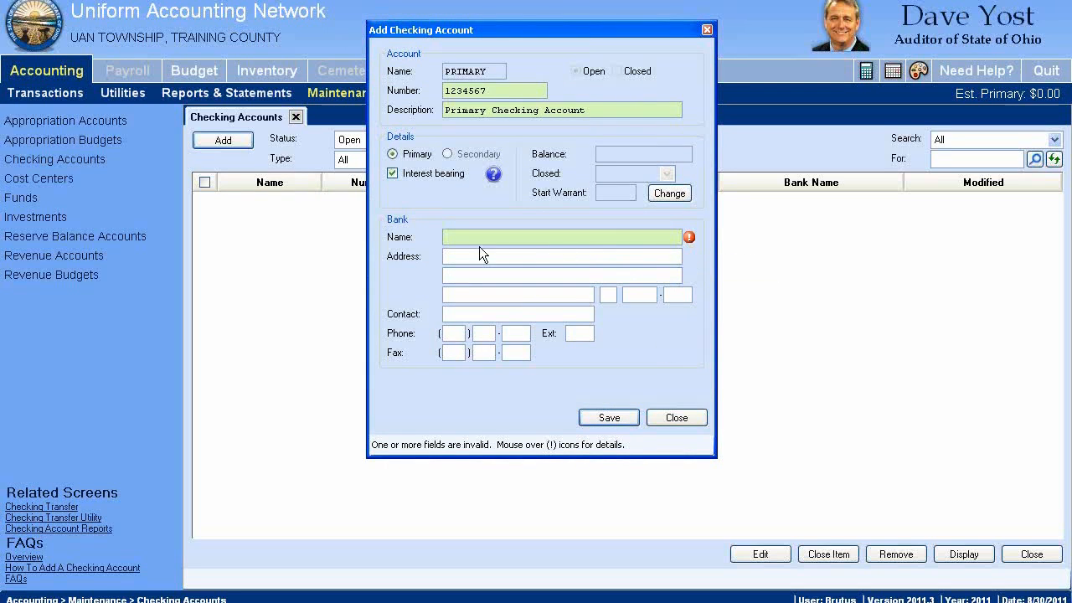
Enter "Local Bank" as the bank name again and save the account, declining the new checking account report
click(502, 240)
text(Local Bank)
click(606, 420)
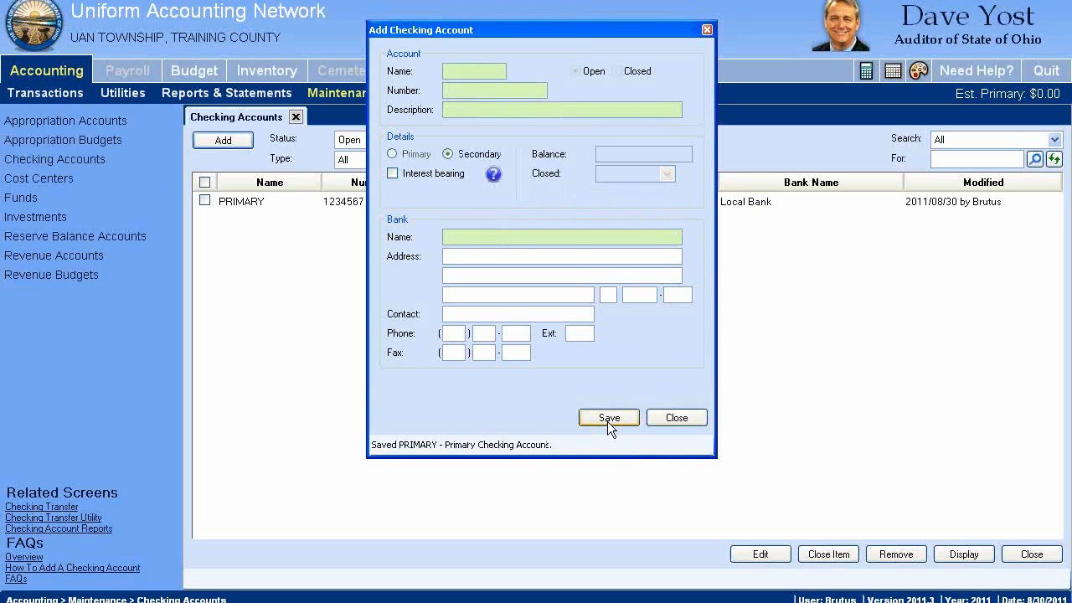
click(686, 419)
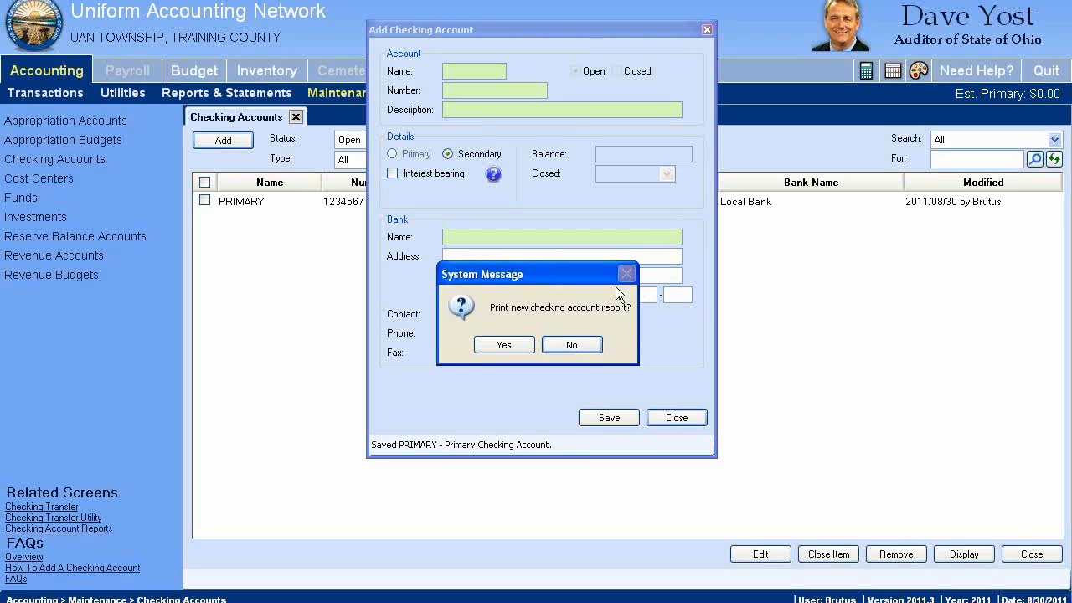
drag(526, 273, 483, 183)
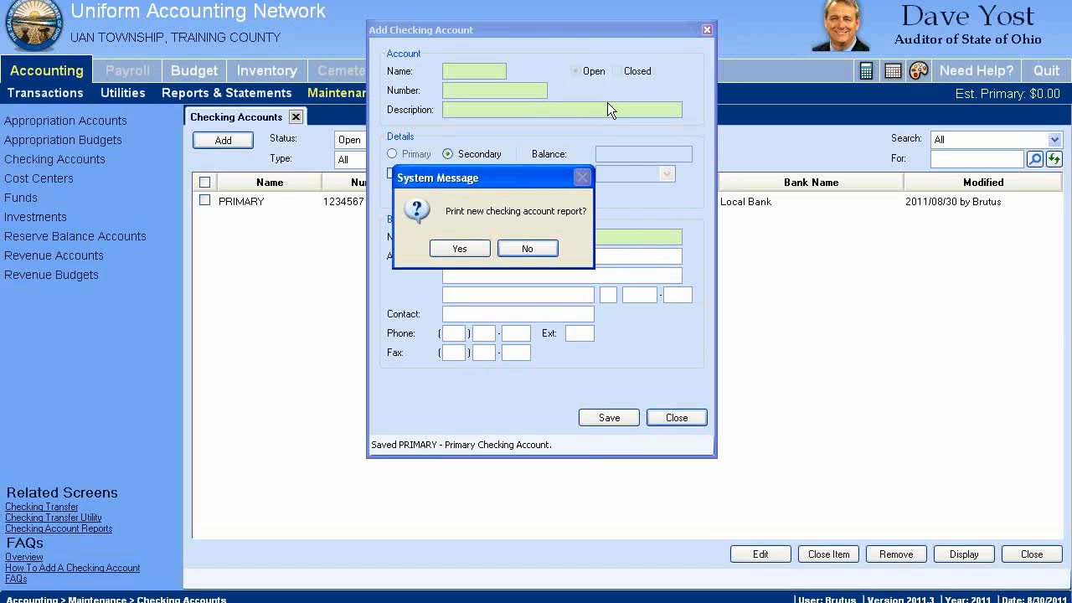
click(527, 248)
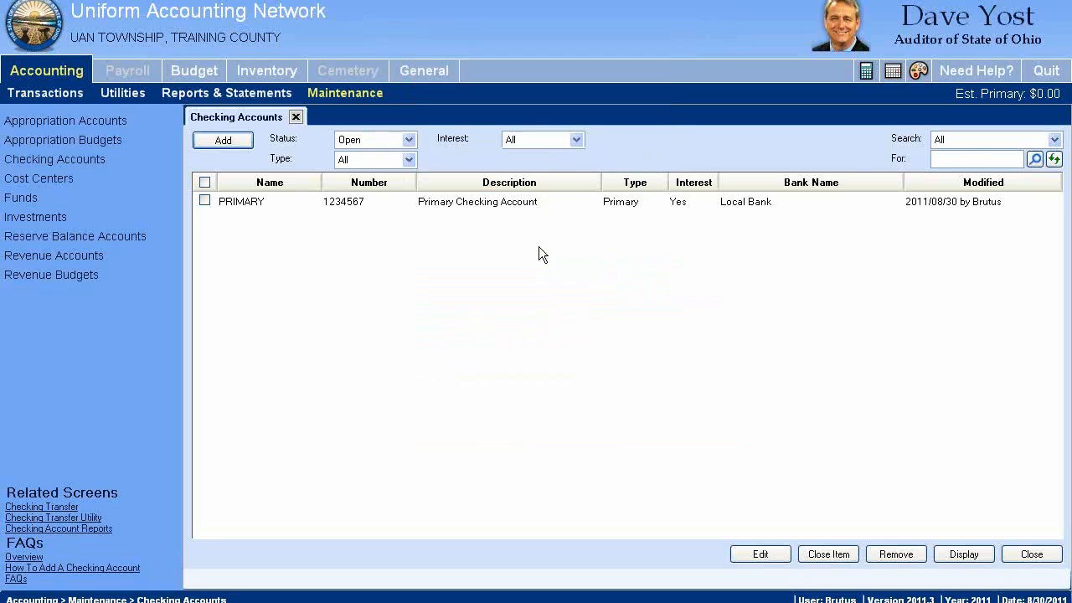
Open the primary checking account for editing and switch its interest-bearing option off and back on
click(237, 201)
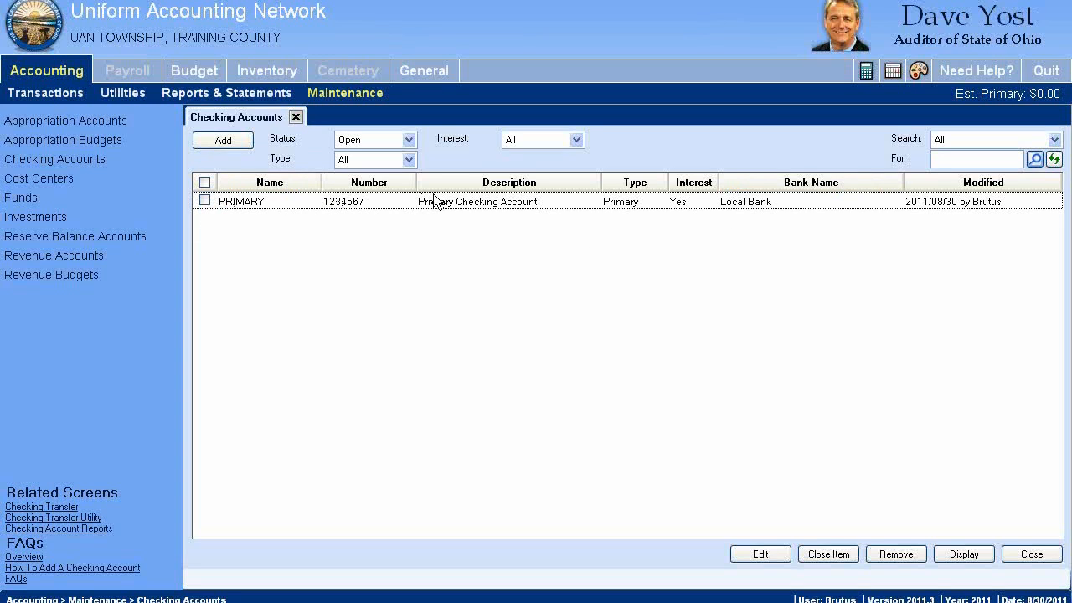
click(205, 201)
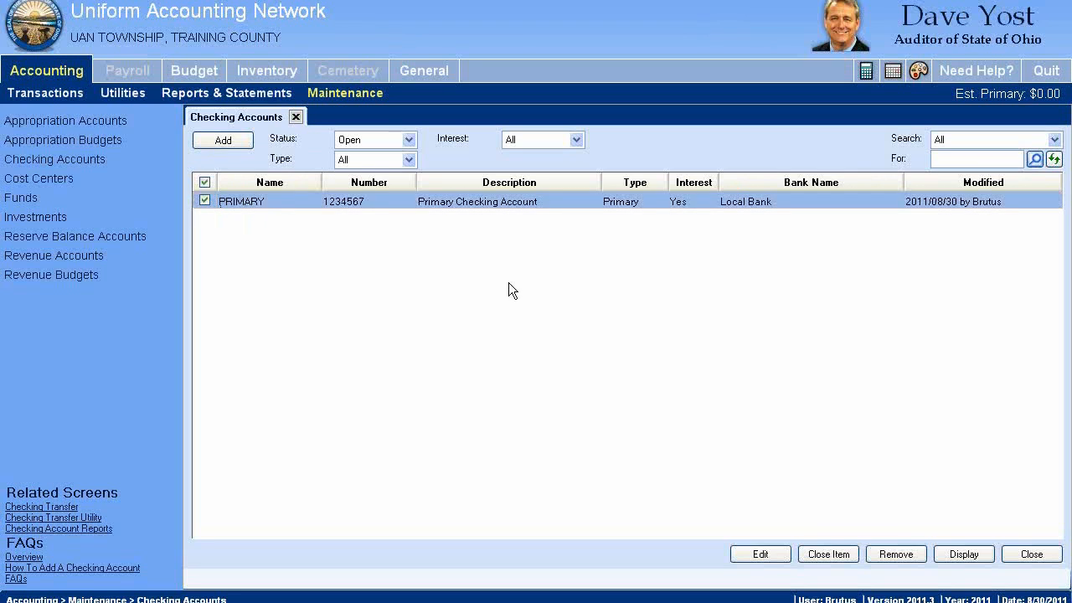
click(759, 553)
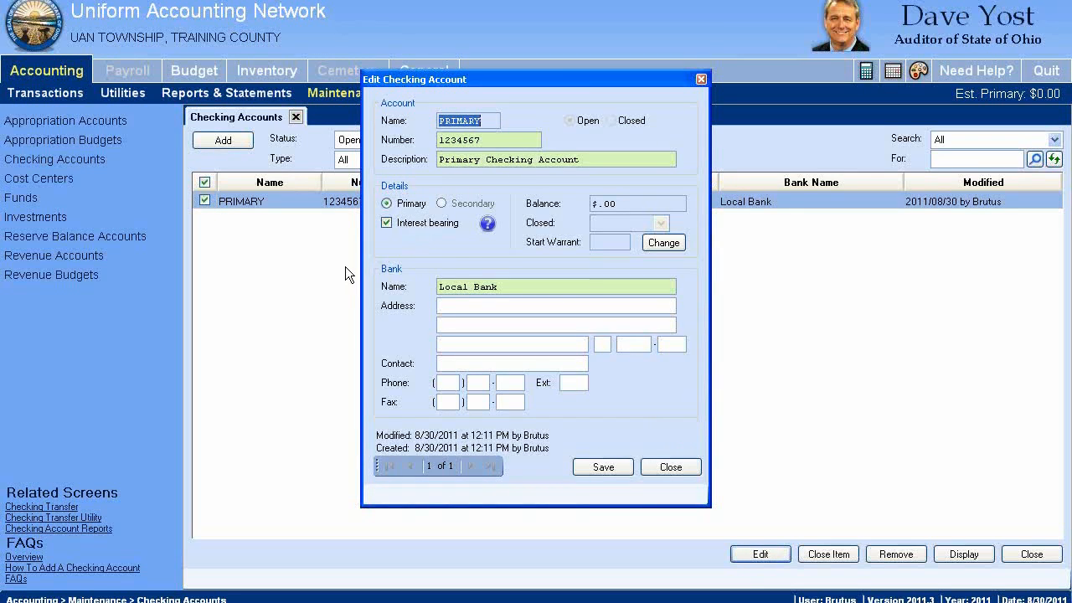
click(390, 223)
click(386, 224)
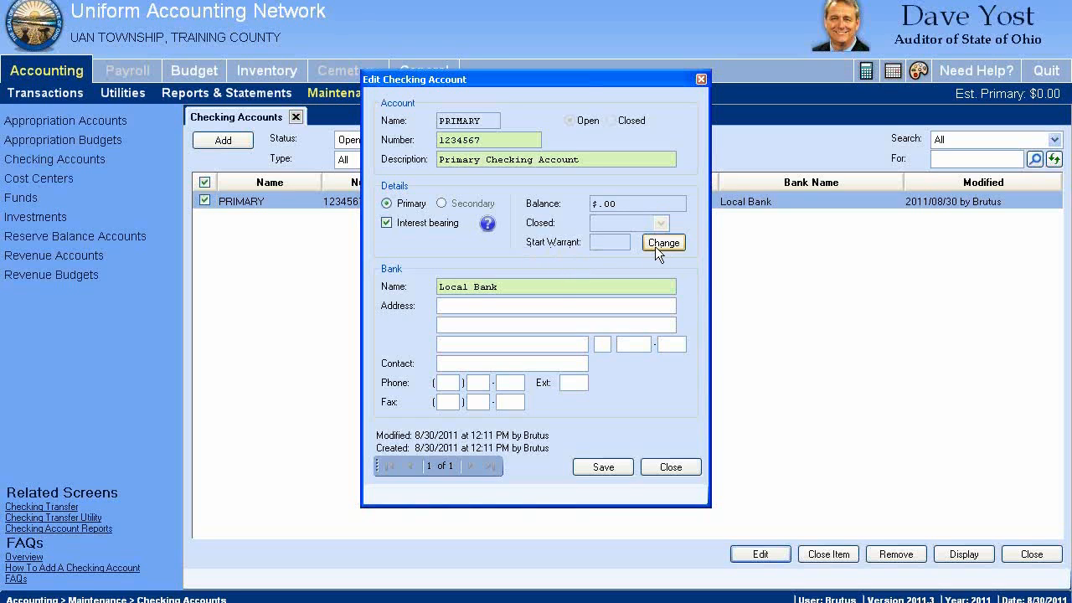
drag(587, 86, 564, 61)
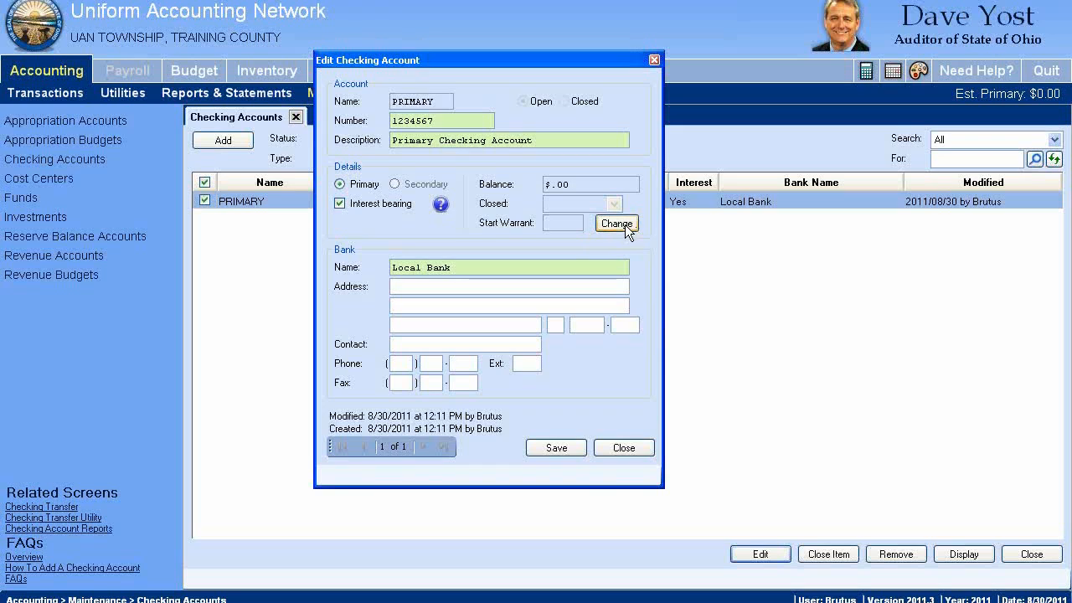
Set the primary checking account's start warrant number to 1000, save the change and close the account
click(624, 224)
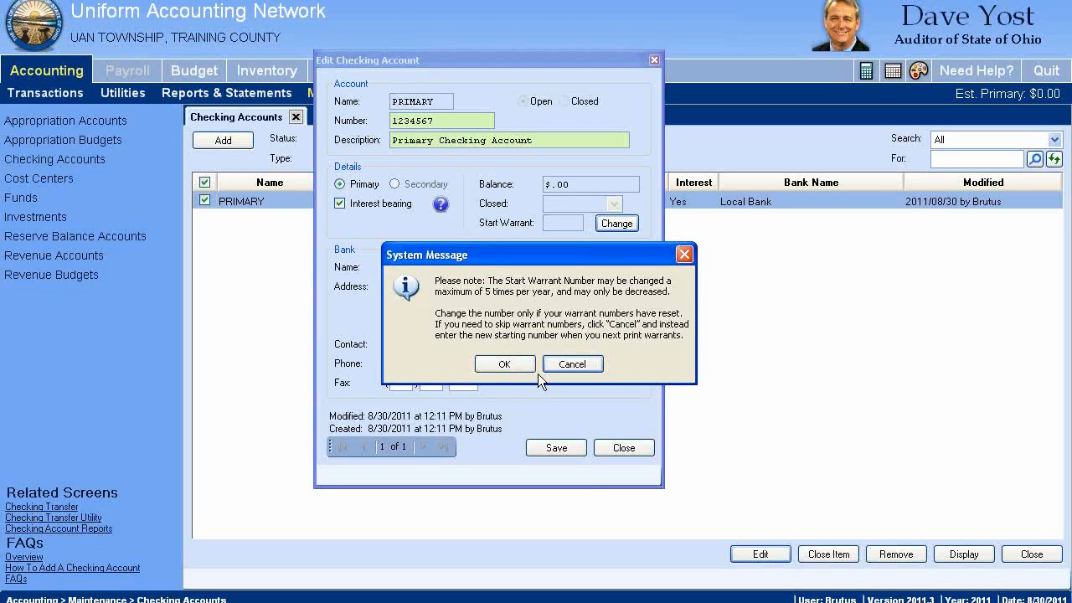
click(505, 364)
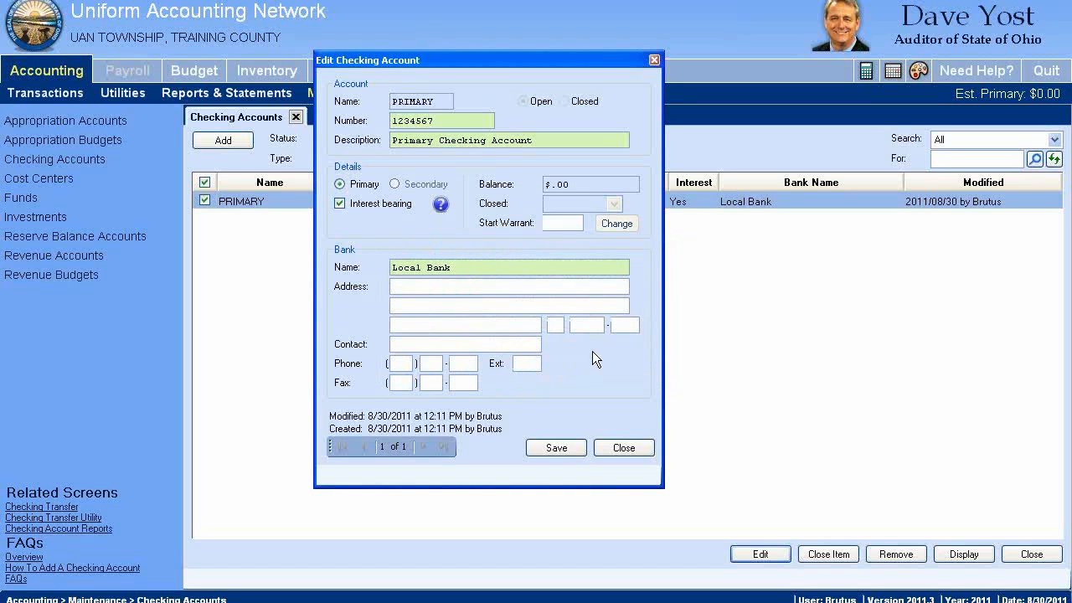
text(1000)
click(494, 268)
click(557, 448)
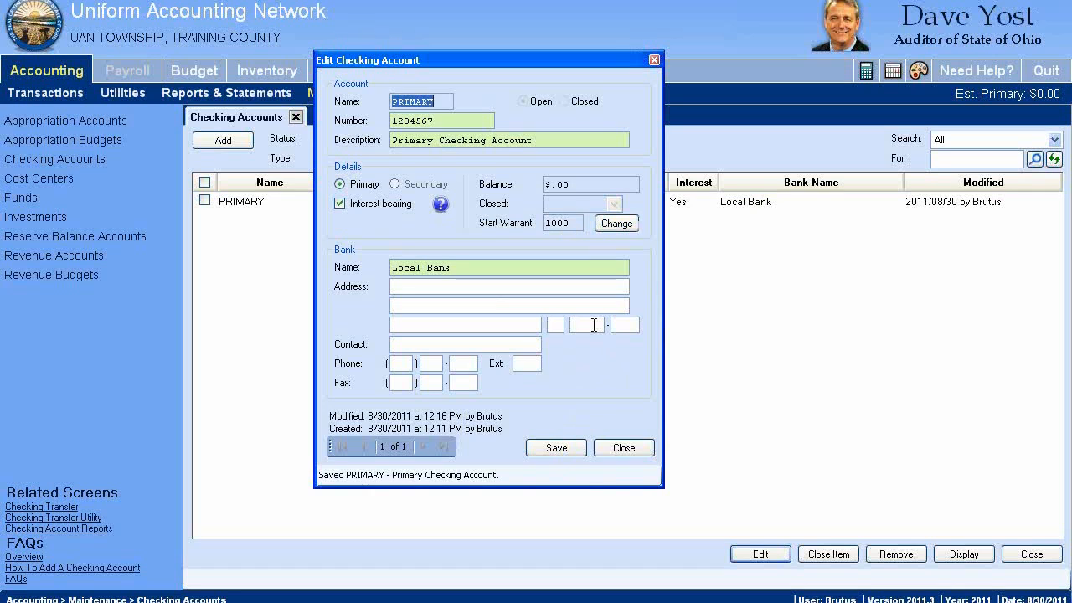
click(637, 447)
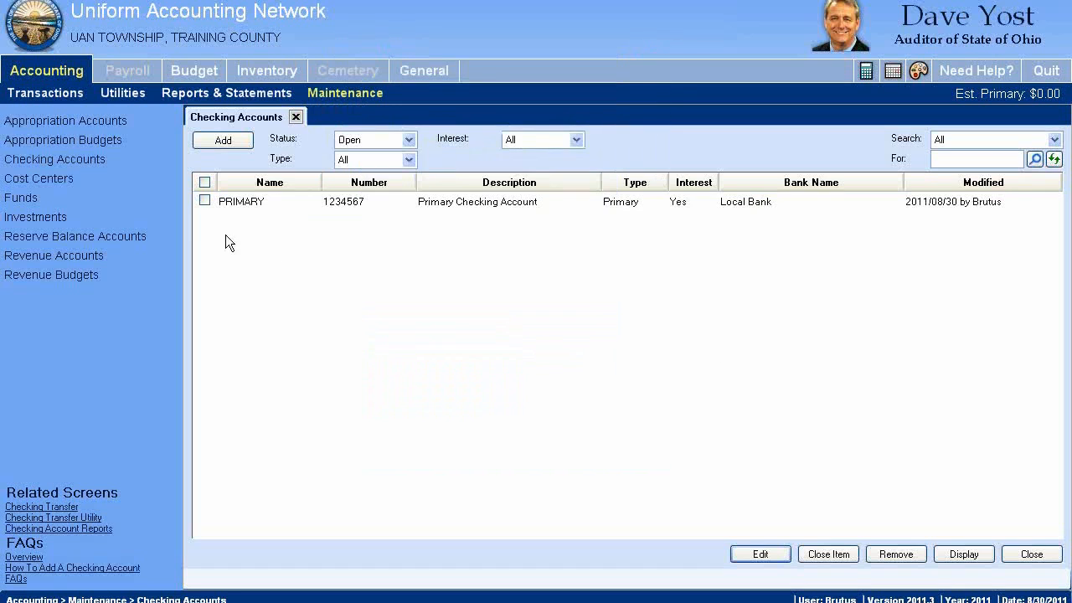
Open the primary checking account's start warrant number for editing and close the account without saving
click(203, 202)
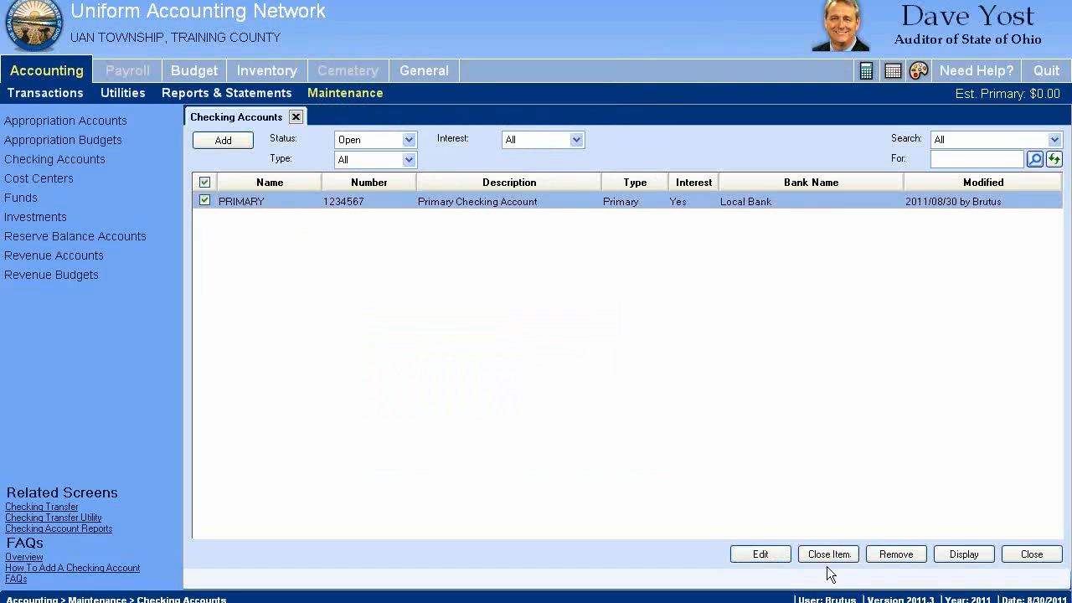
click(766, 556)
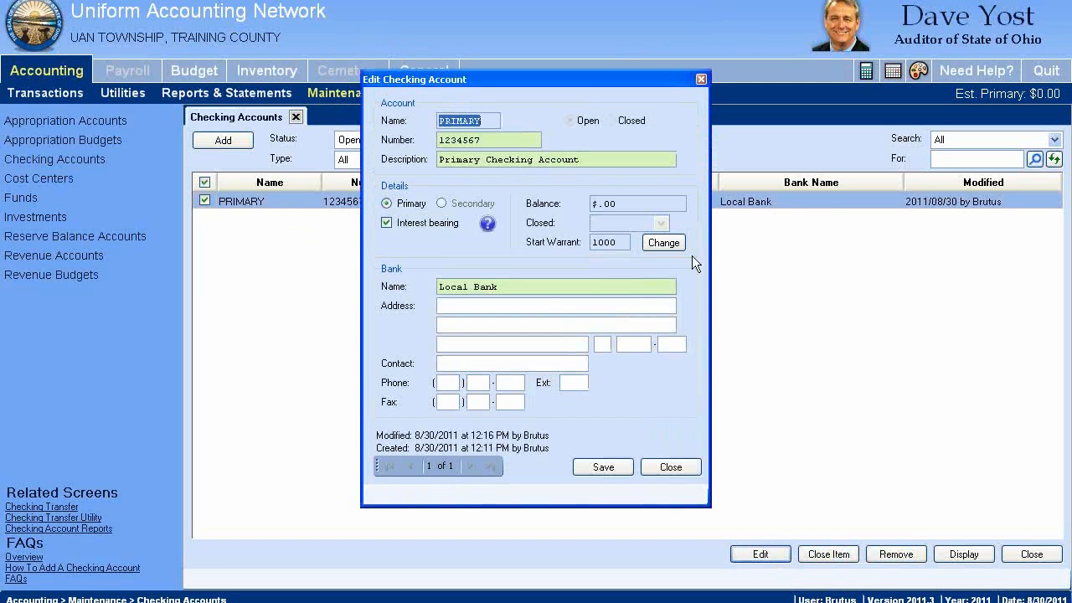
click(670, 245)
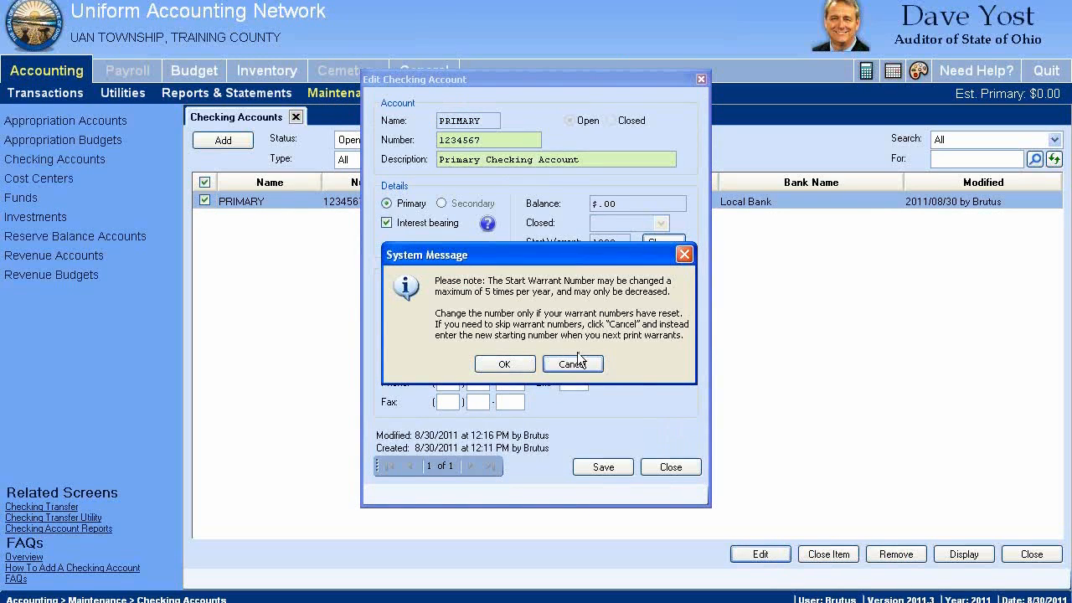
click(504, 364)
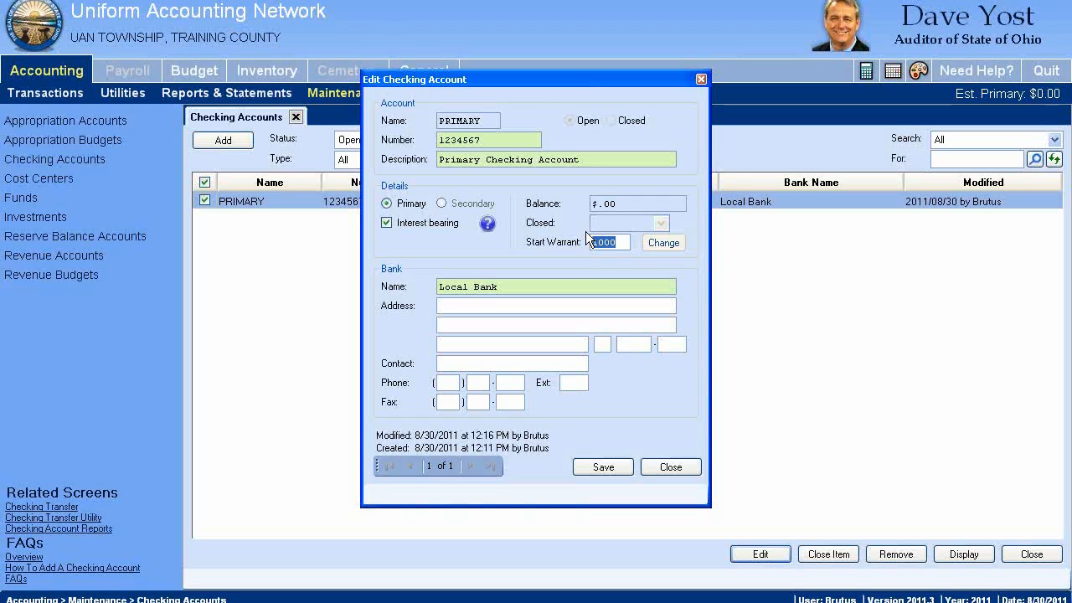
click(619, 242)
click(517, 285)
click(671, 467)
Try to remove the primary checking account from the checking accounts list
click(204, 202)
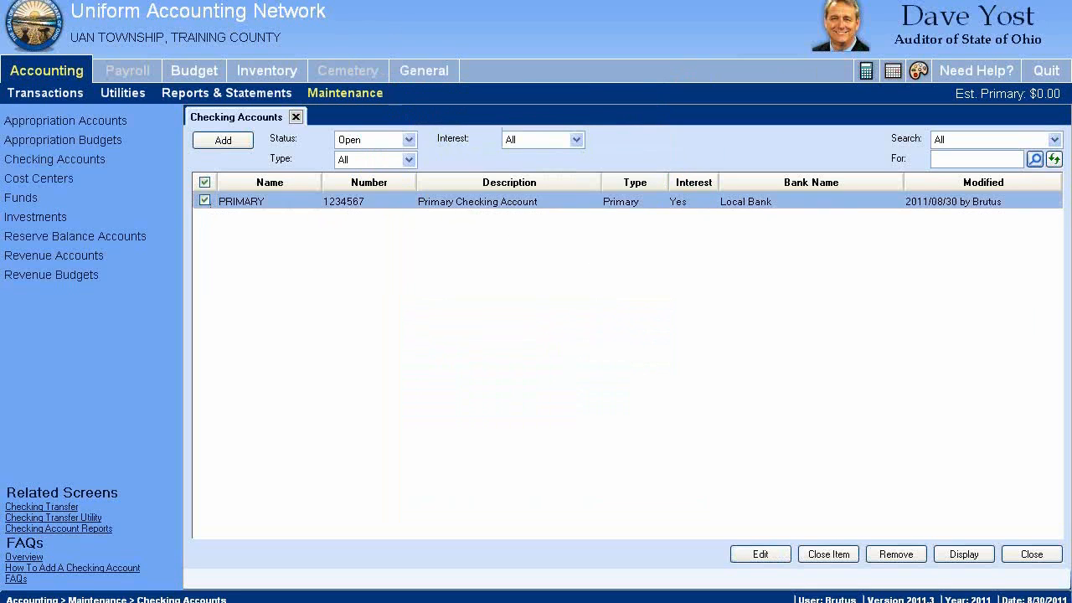
click(910, 559)
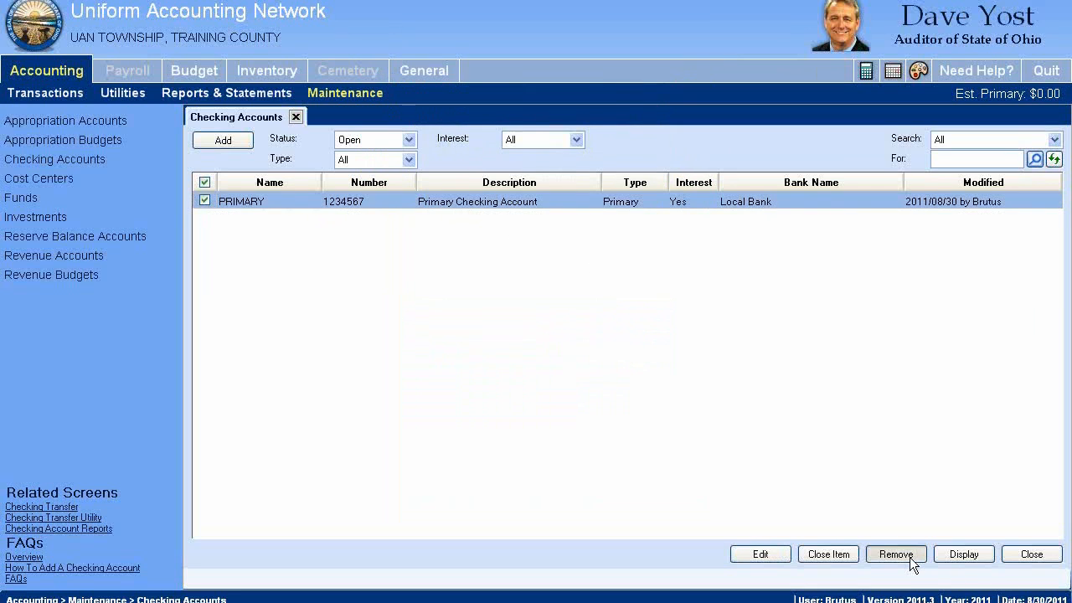
click(509, 349)
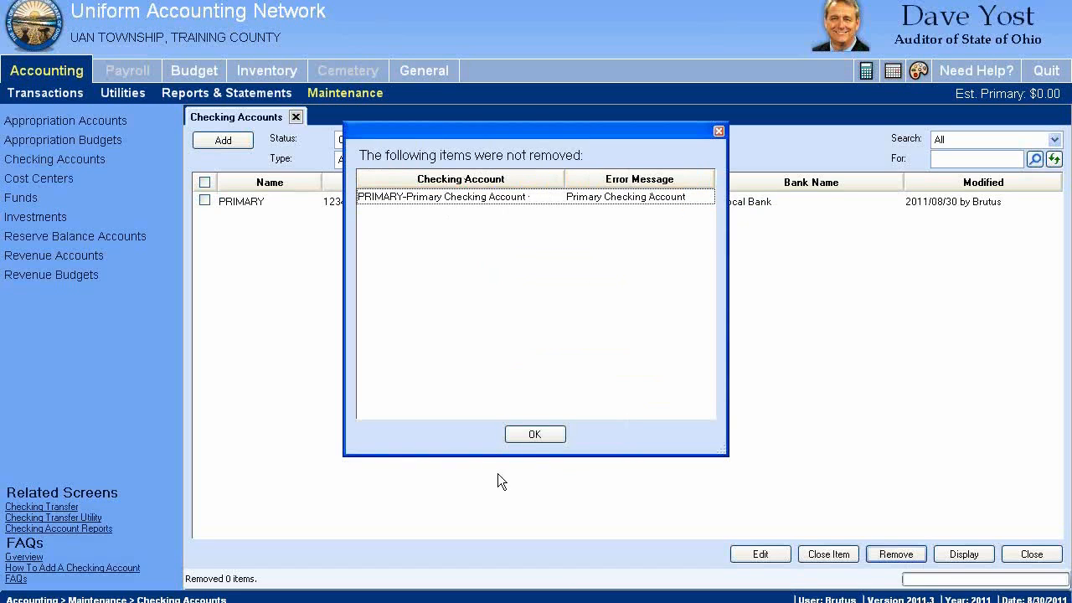
click(532, 441)
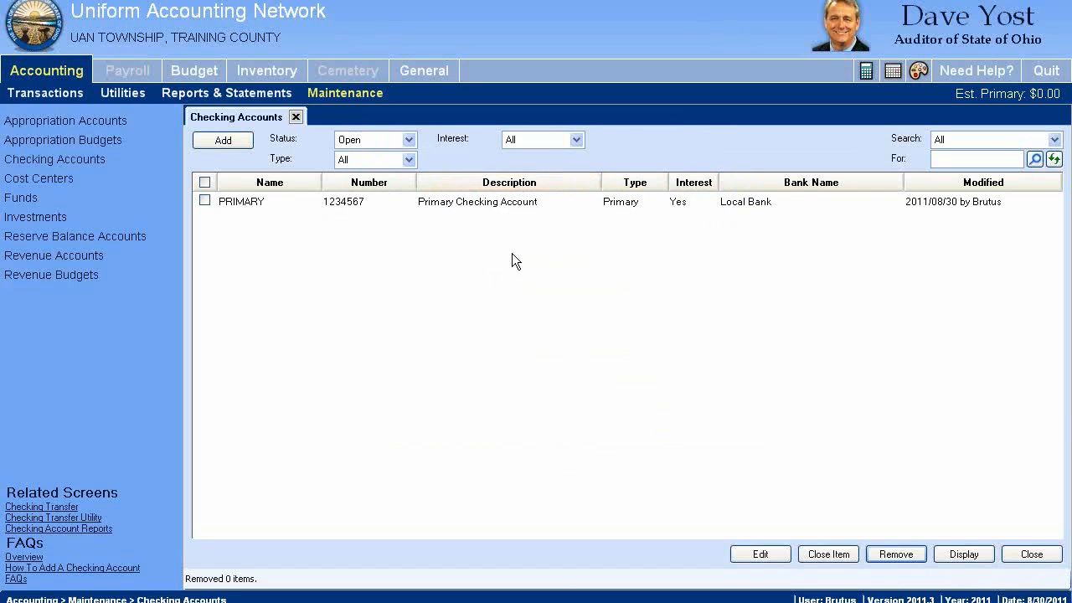
Reopen the primary checking account to review its bank name and balance, and close it without changes
click(204, 201)
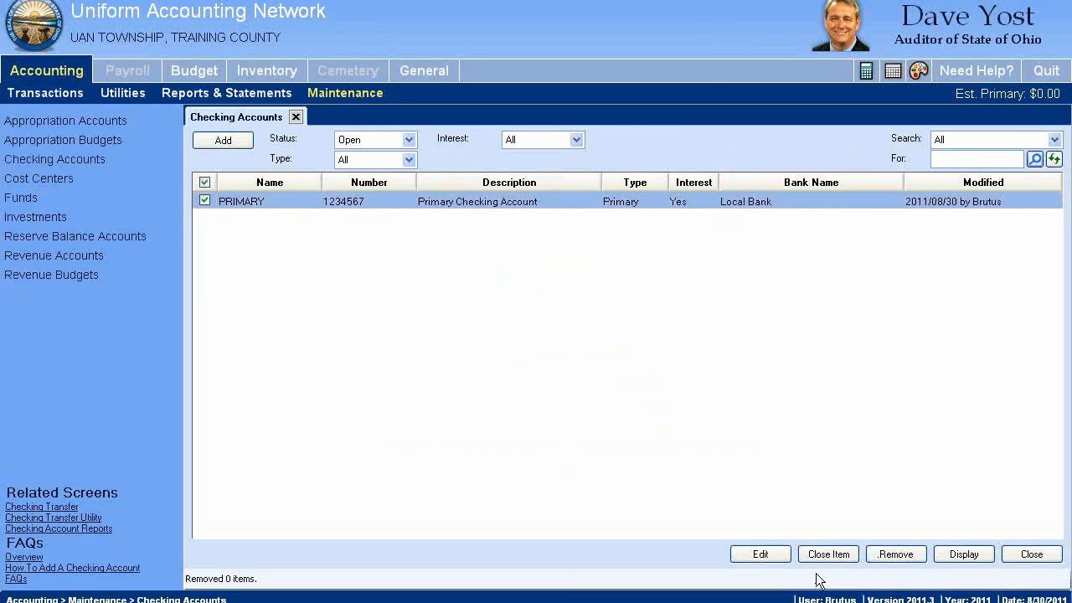
click(768, 559)
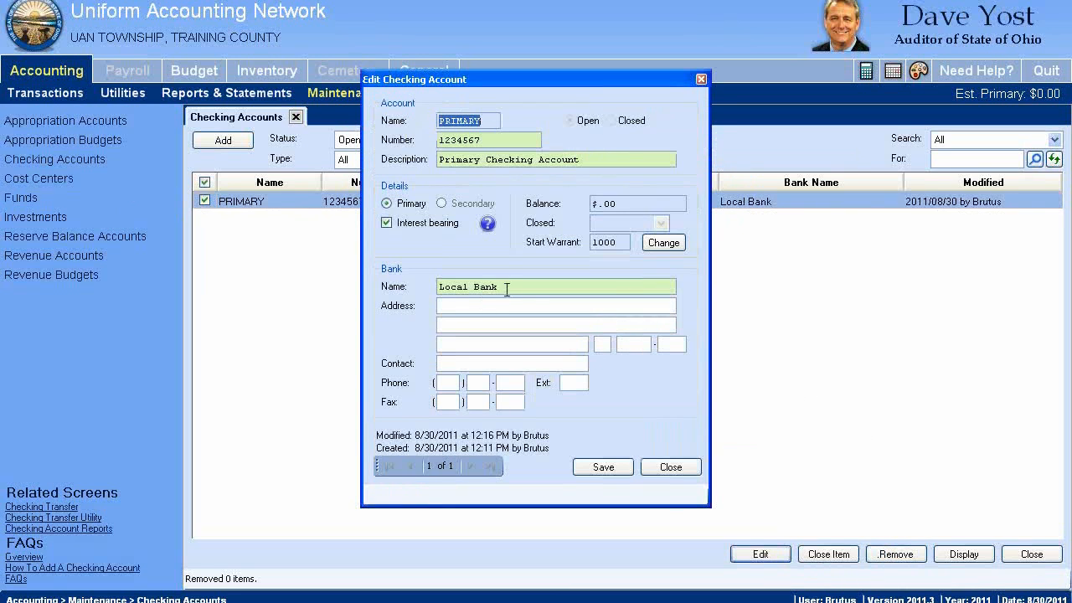
drag(507, 285, 401, 282)
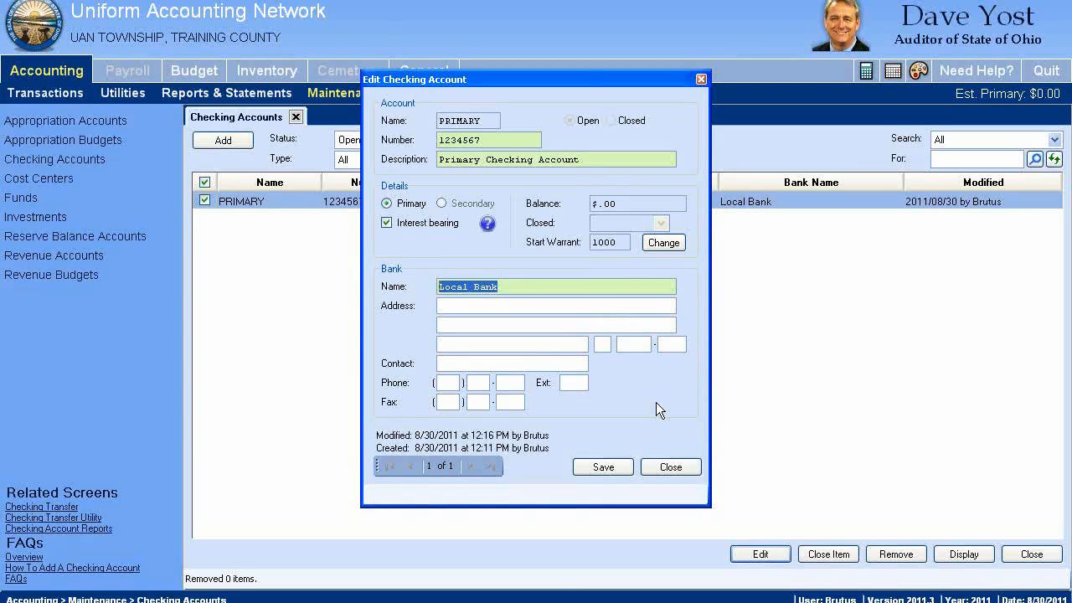
click(619, 203)
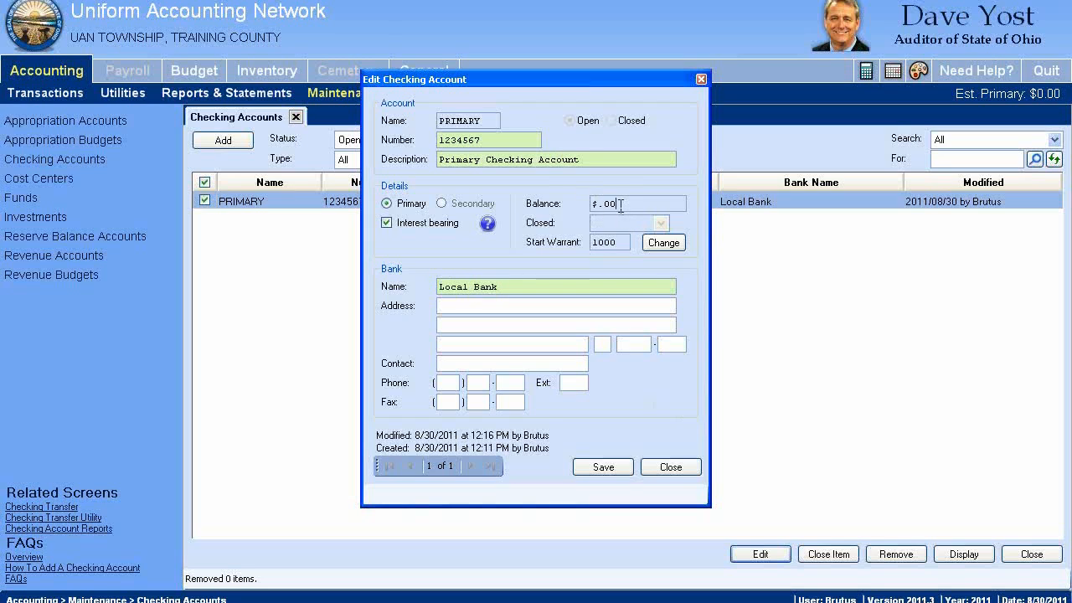
double_click(617, 205)
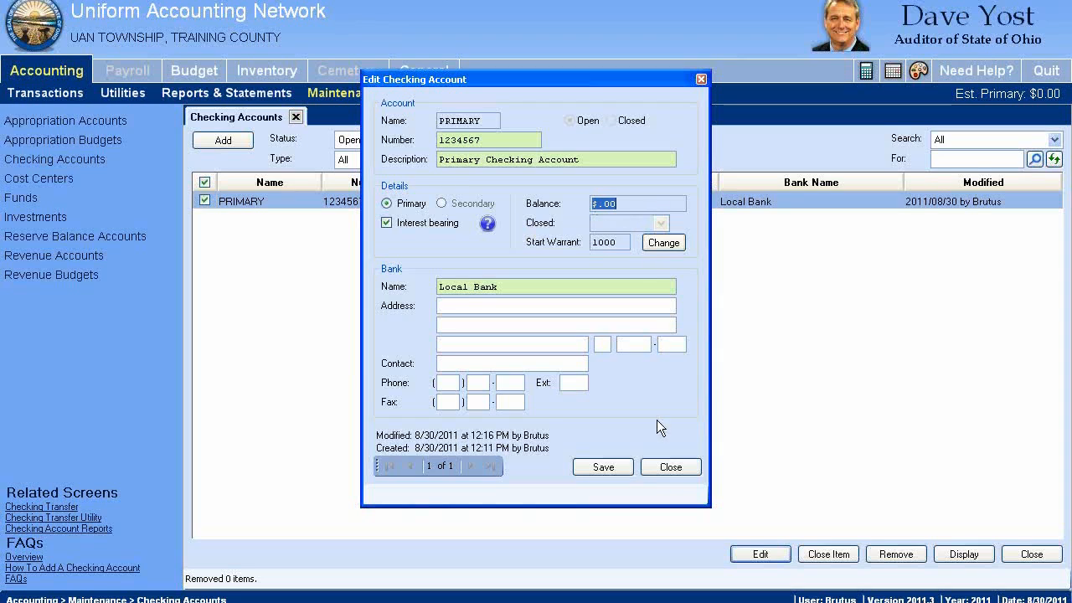
click(678, 467)
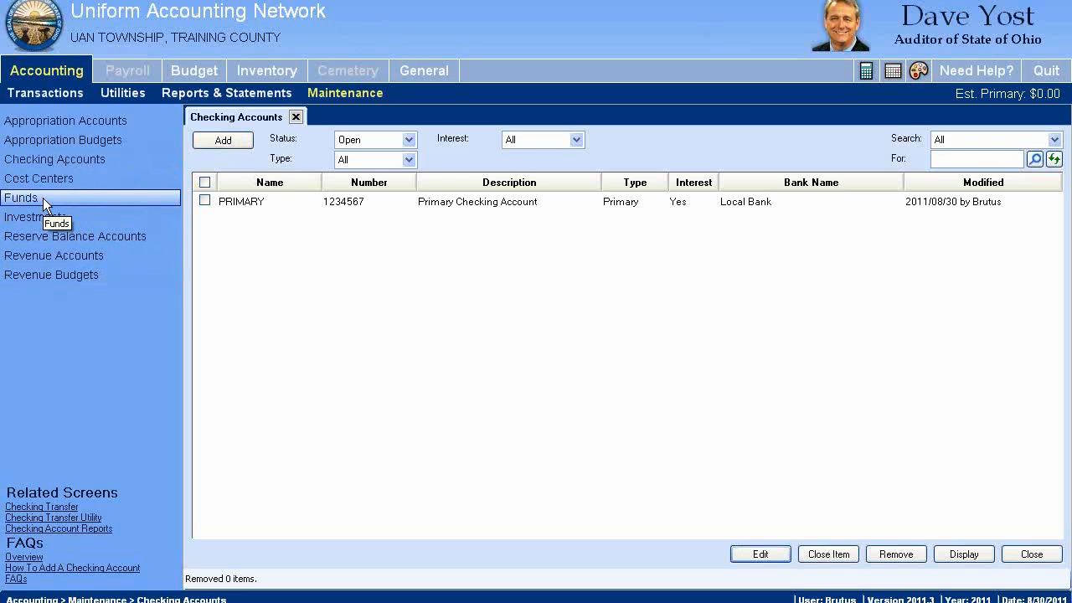
Start a new secondary checking account named "grant", entering its account number and the description "Grant"
click(243, 140)
click(445, 122)
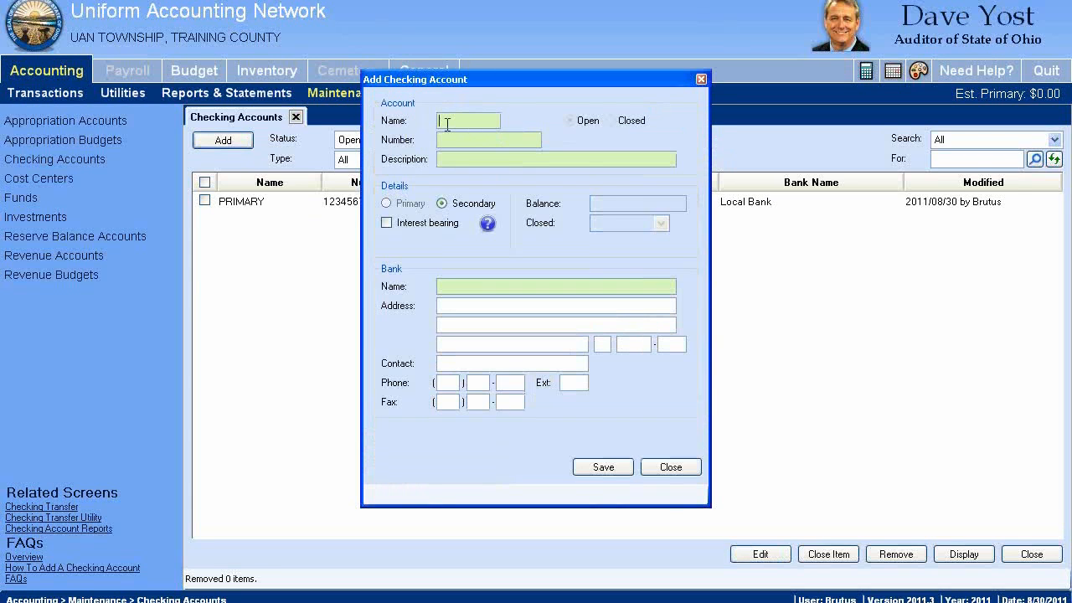
text(g)
text(rant)
text(15345)
click(583, 160)
text(Grant)
Mark the new secondary account as interest-bearing and enter "Regional Bank" as its bank name
click(387, 224)
click(462, 292)
text(Regional Bank)
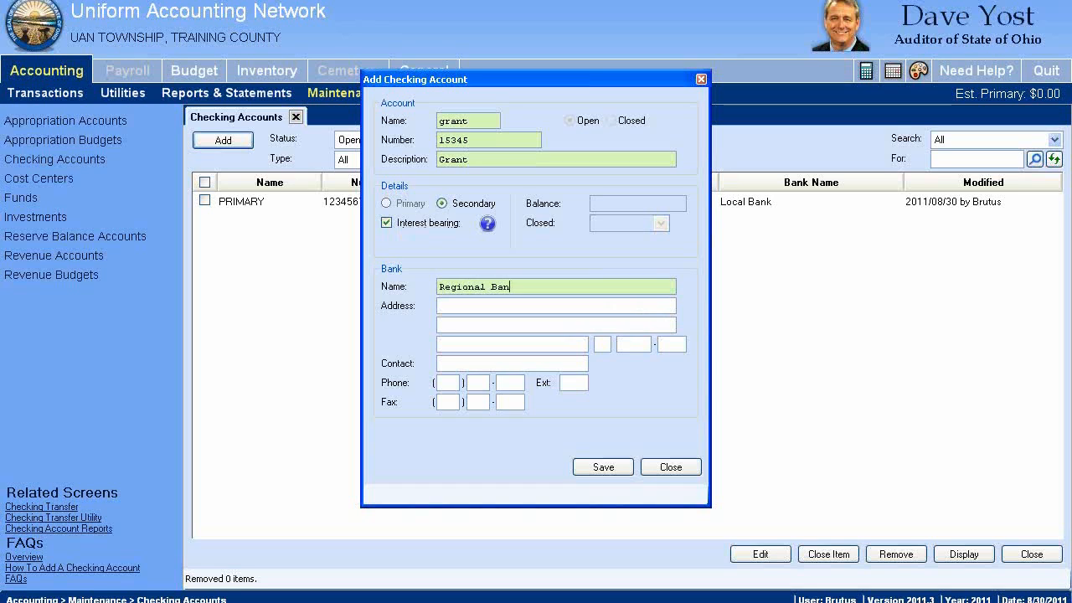
Save the grant account and close the form, declining the new checking account report and the Checking Transfer form
click(603, 469)
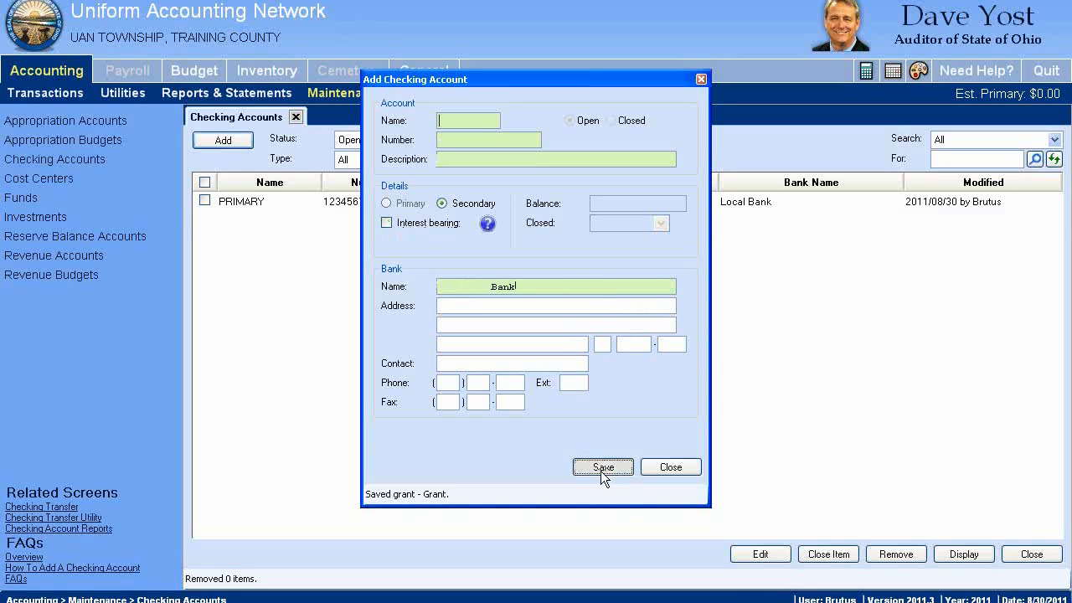
click(675, 471)
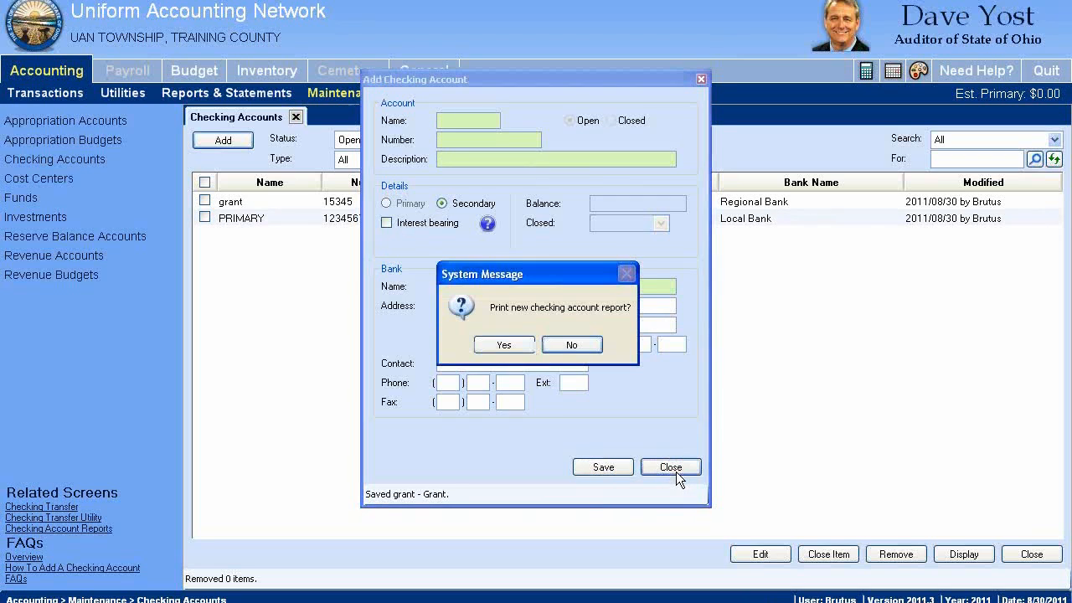
click(575, 345)
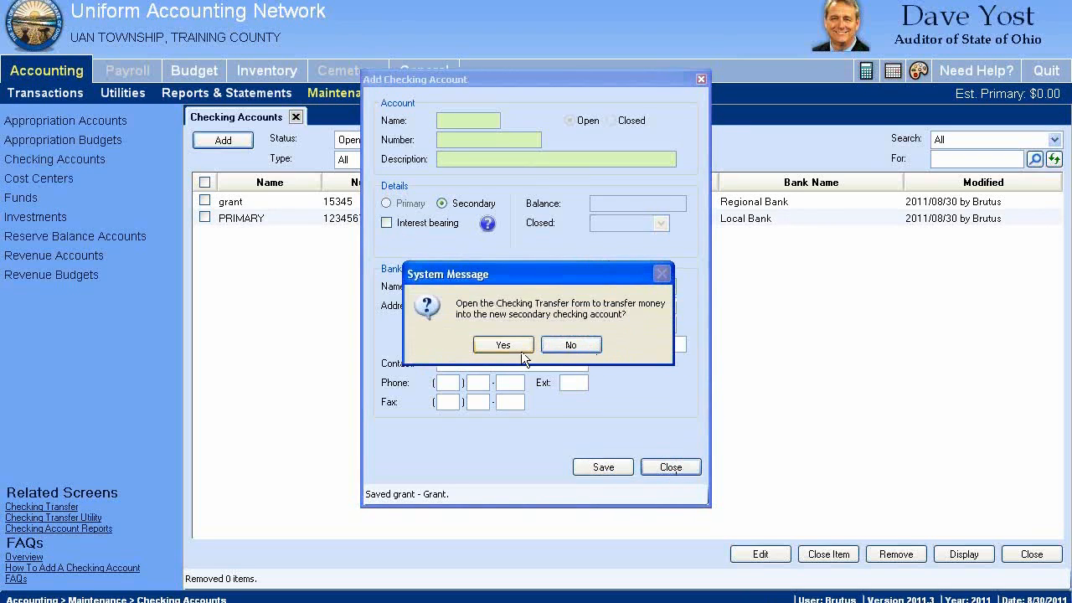
click(571, 346)
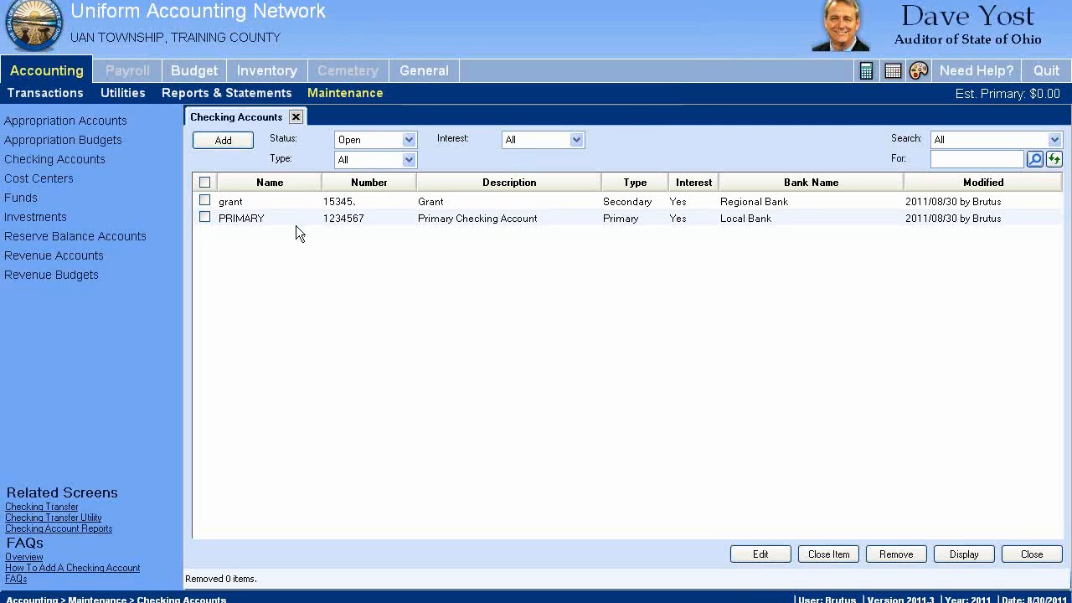
Open the grant checking account to review its balance and details, and close it without changes
click(214, 217)
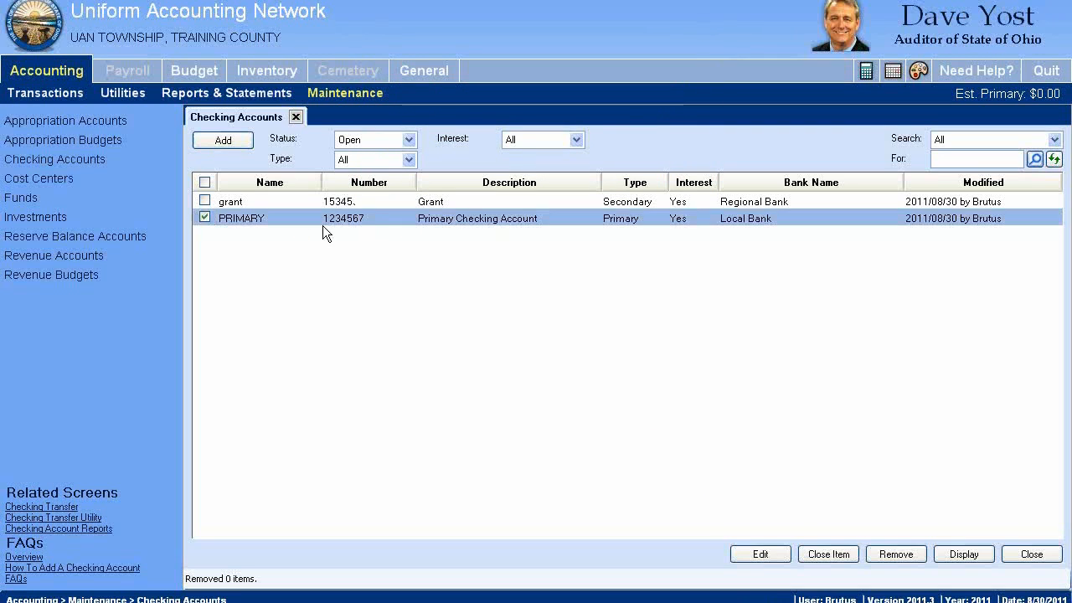
click(214, 220)
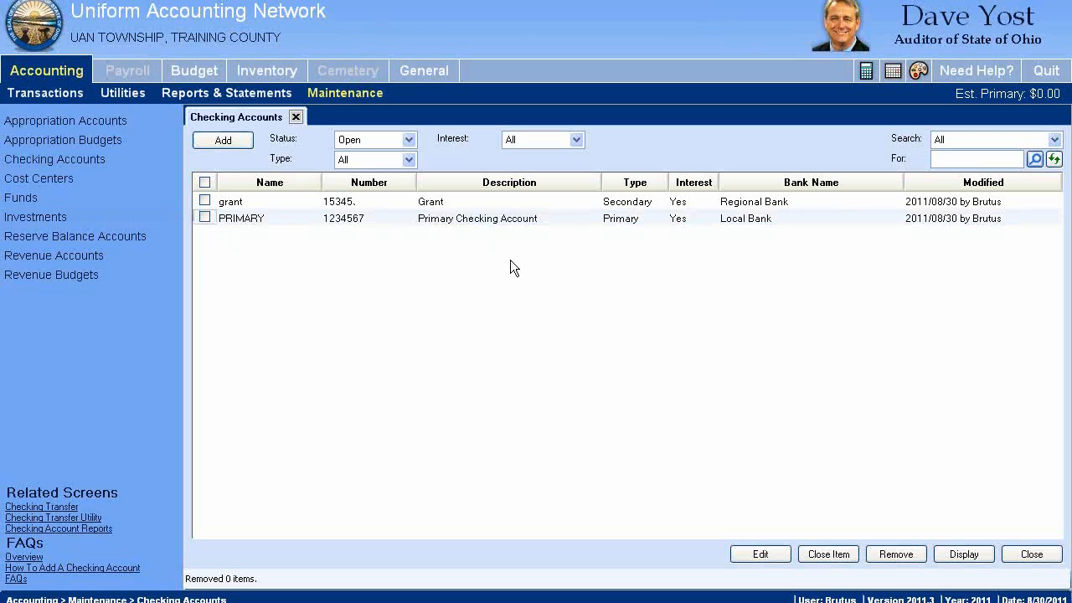
click(422, 200)
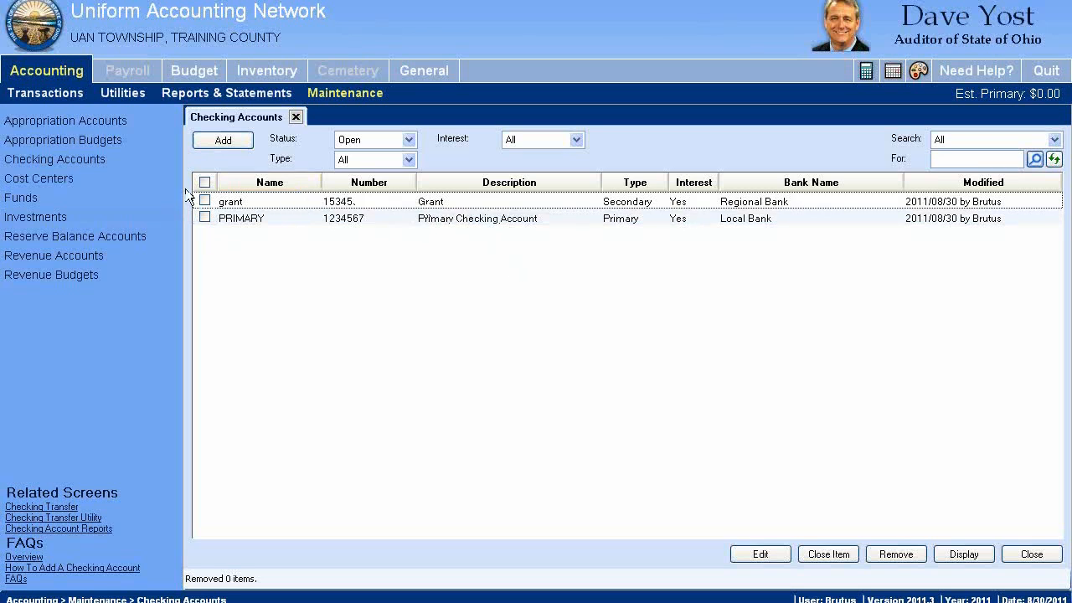
click(205, 201)
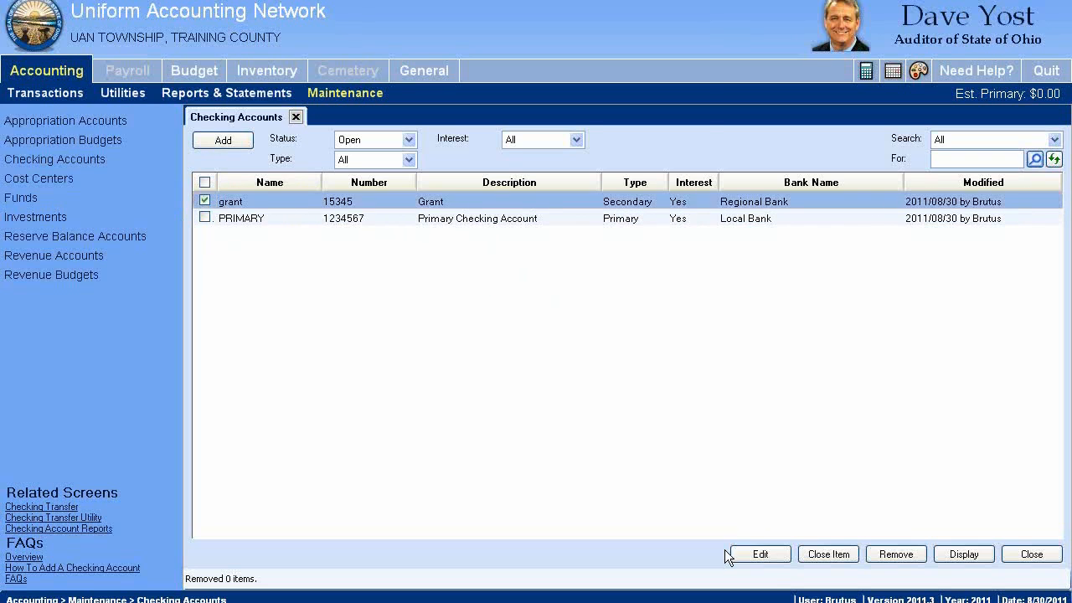
click(760, 554)
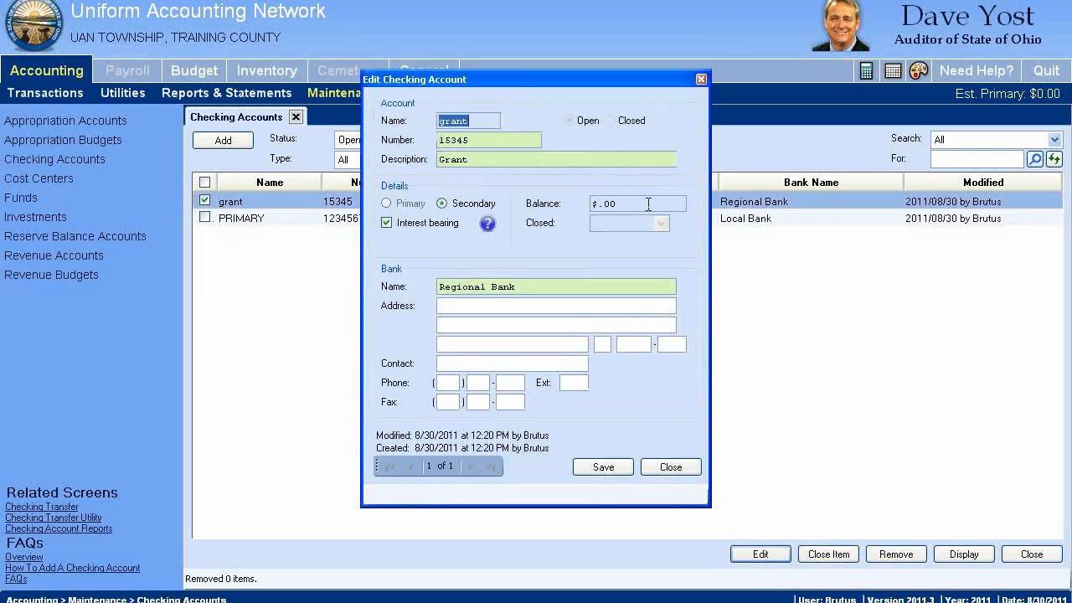
click(671, 467)
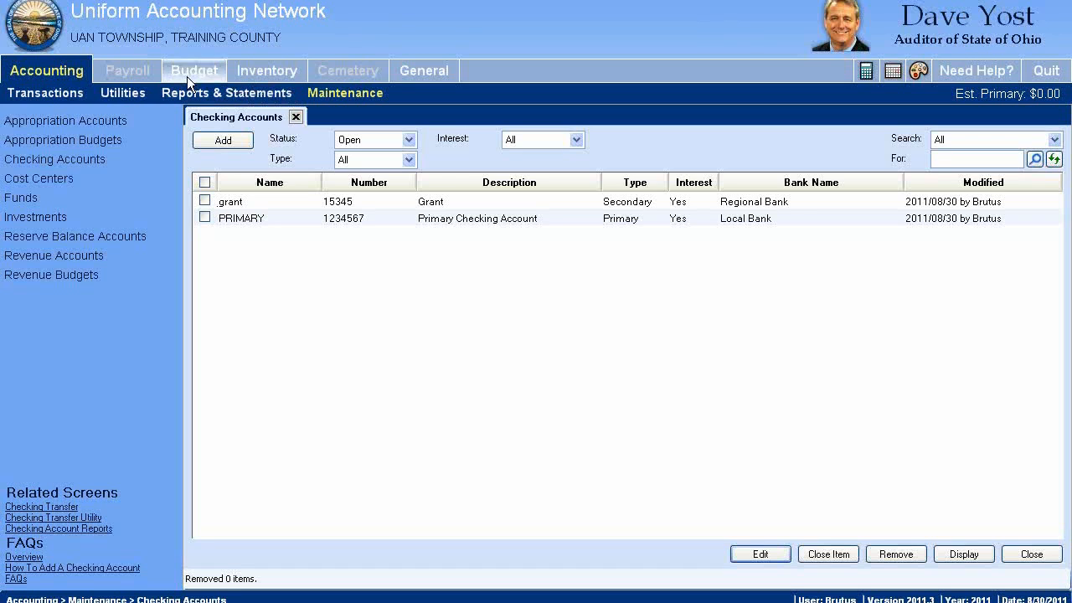
Start a checking transfer transaction and cancel it before making the fund balances permanent
click(22, 96)
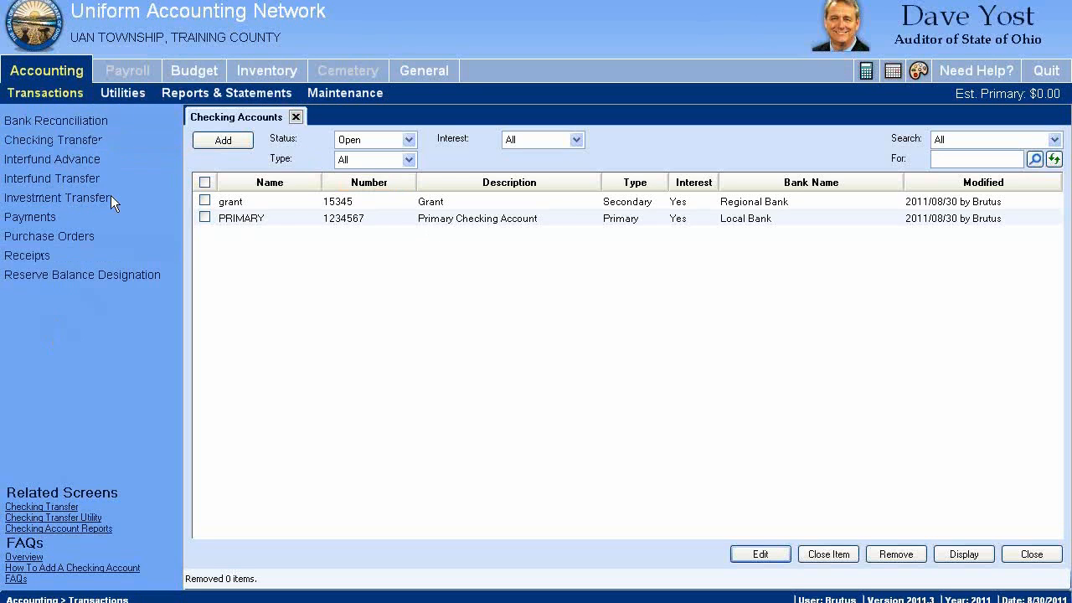
click(42, 139)
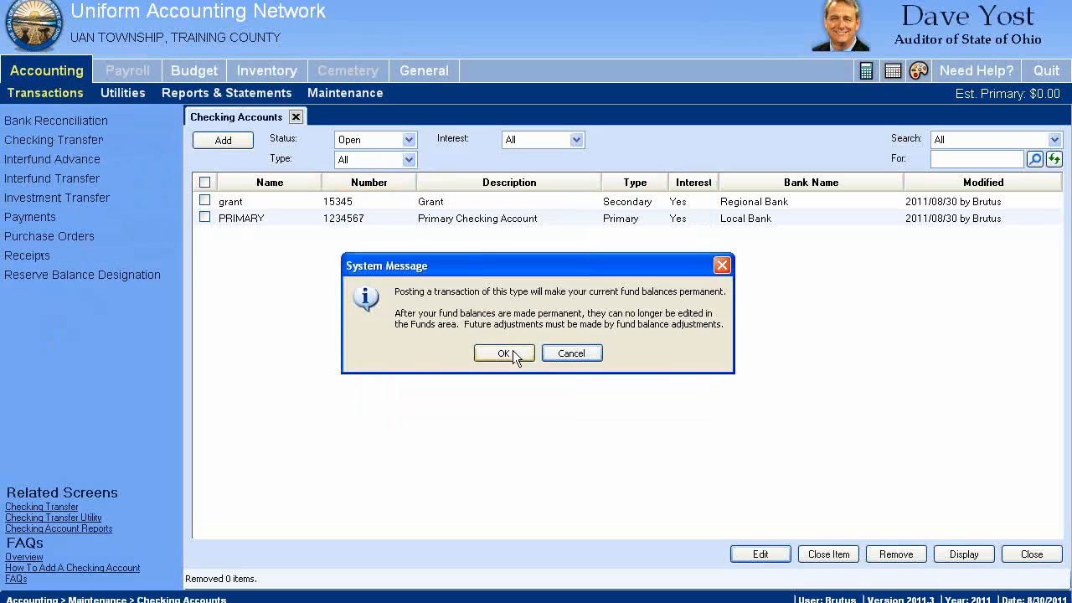
click(573, 353)
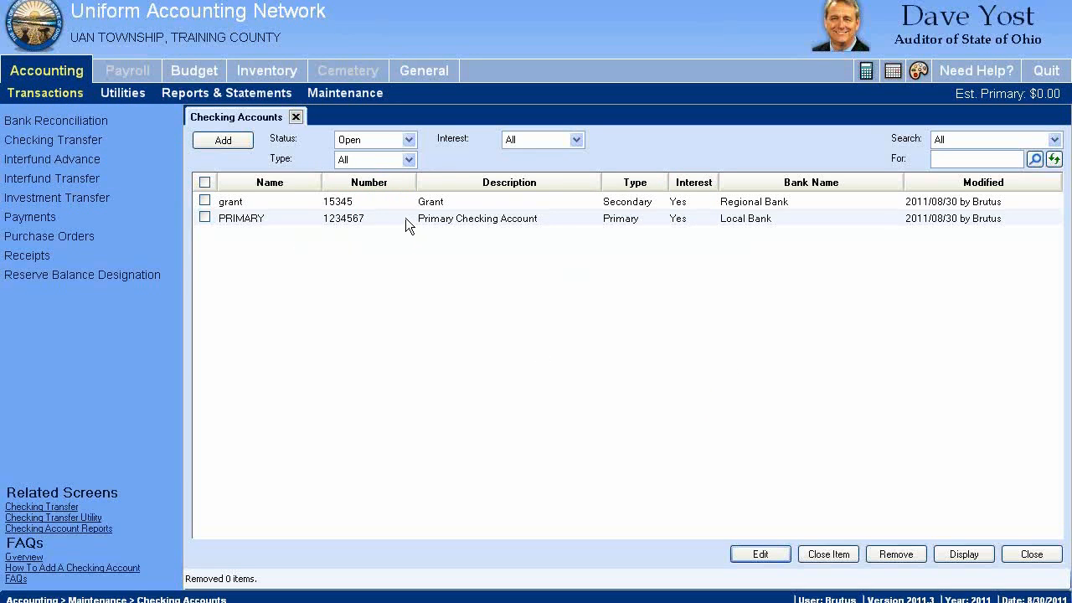
click(347, 216)
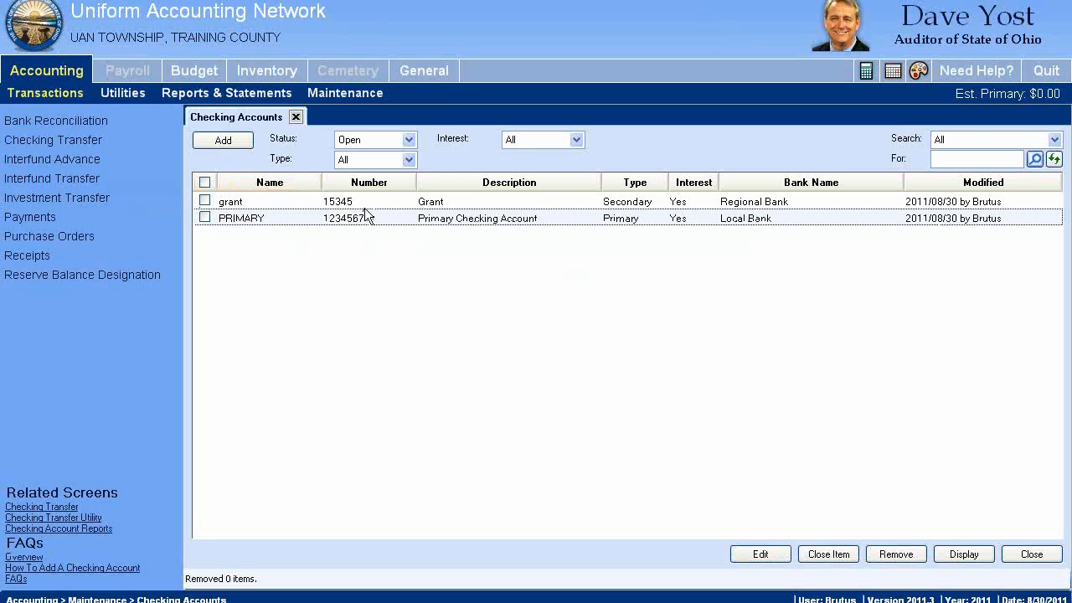
click(394, 203)
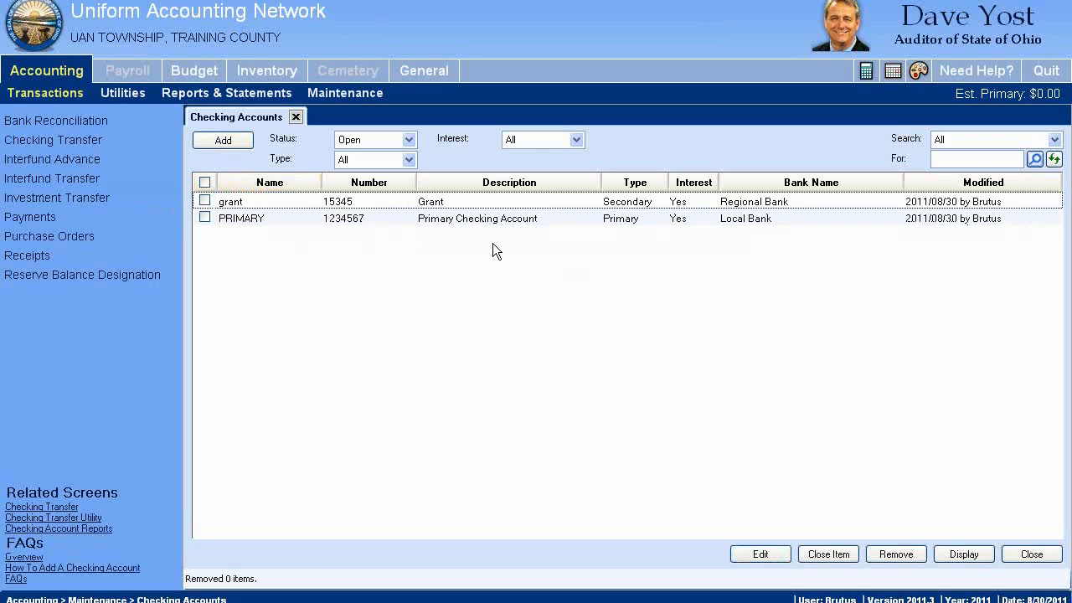